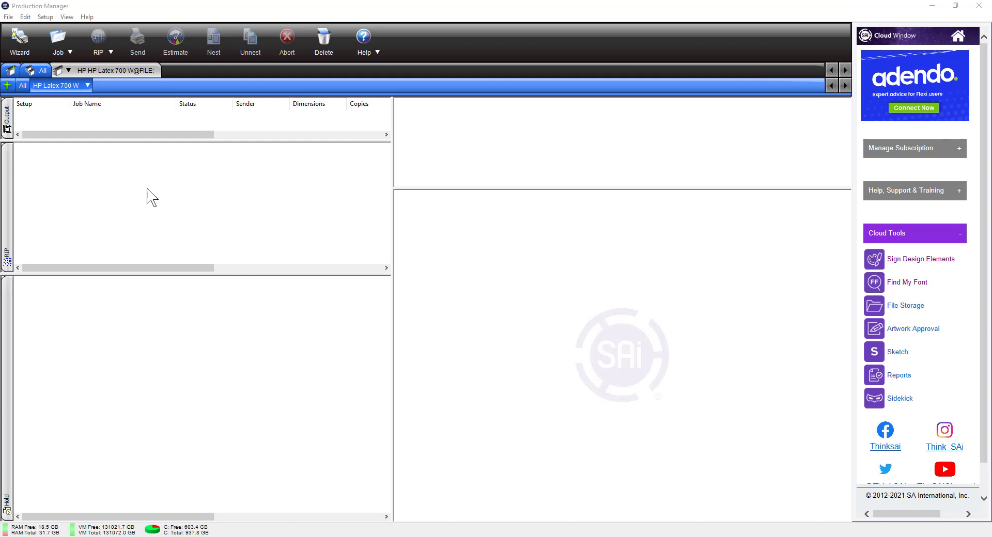
Add Boom Vector White UF (1).pdf as a job on the HP Latex 700 W setup and open its job properties
left_click(87, 86)
left_click(114, 100)
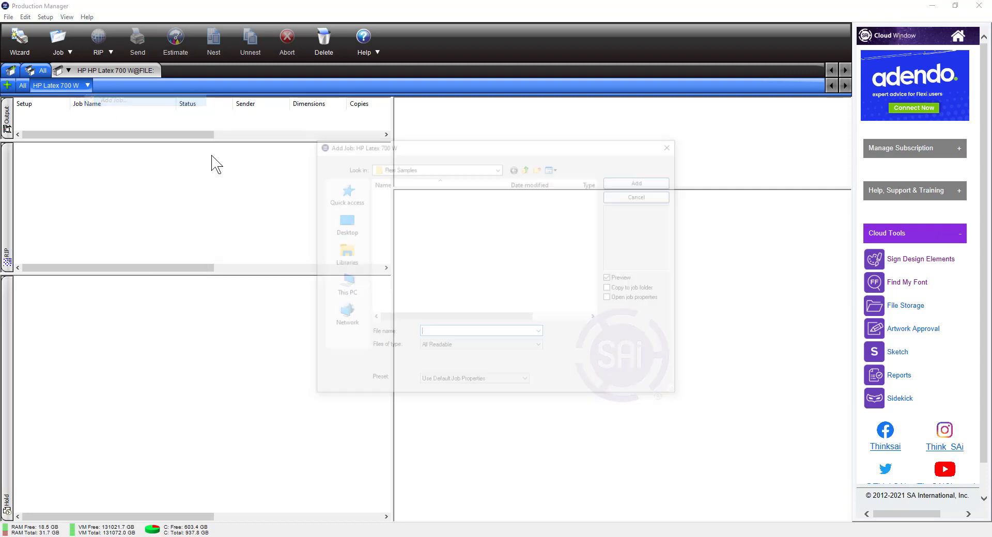
left_click(641, 182)
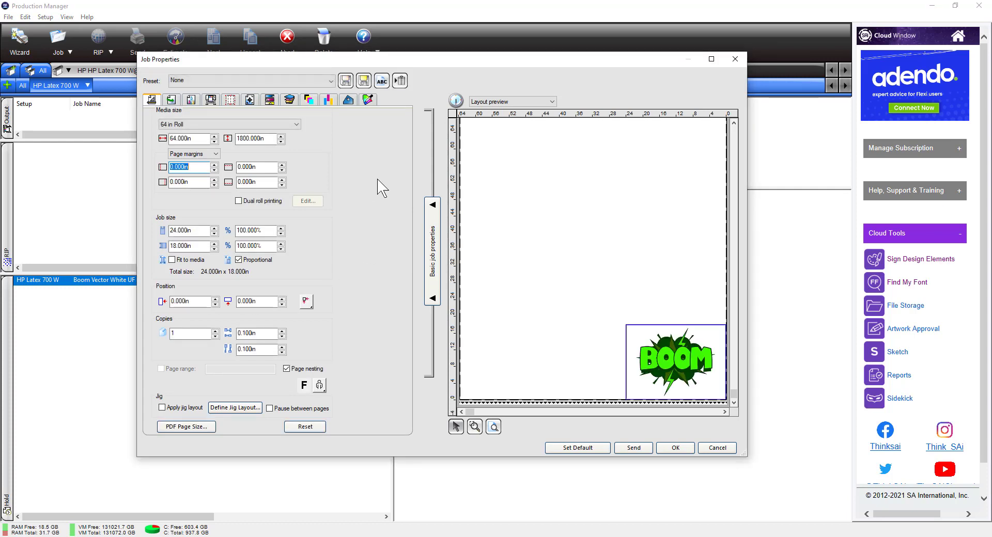
Set the Boom job's output profile to Generic Transparent Self-Adhesive Vinyl_26p6c110_WUF60.icc in its color correction settings
left_click(191, 100)
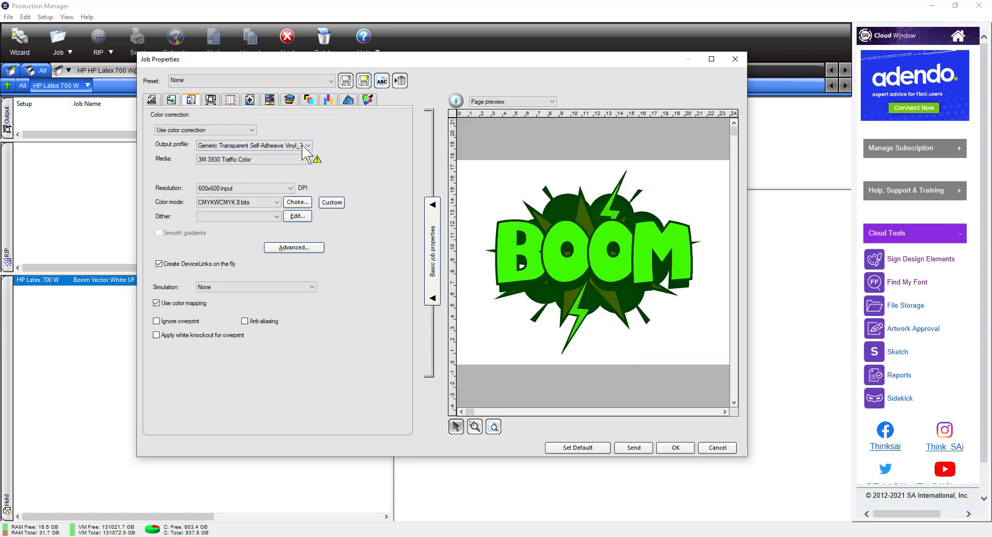
left_click(308, 146)
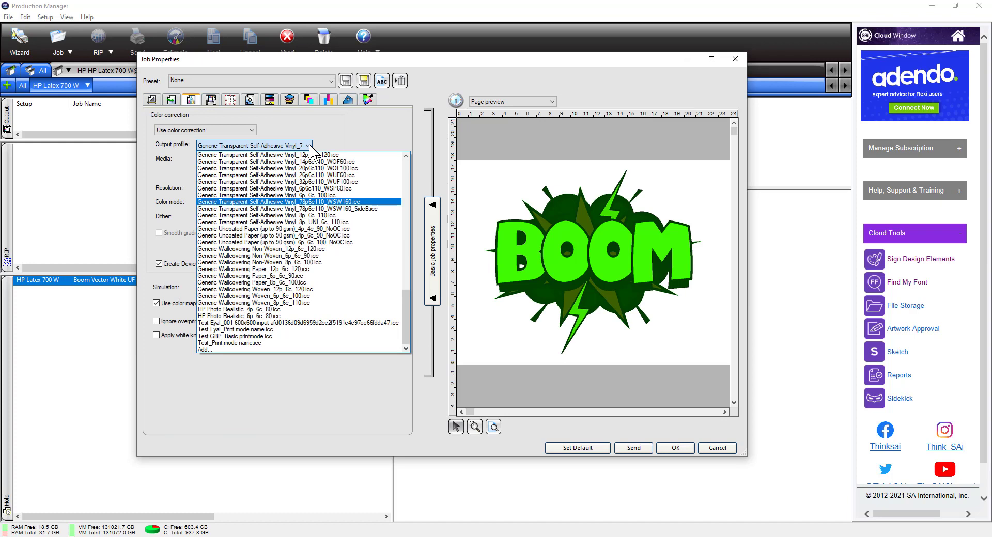
left_click(346, 176)
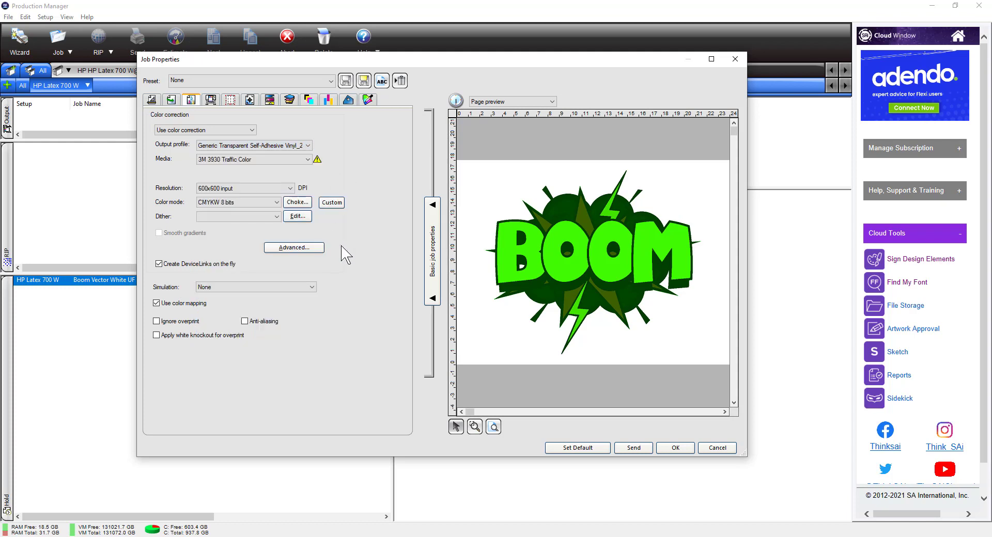
left_click(307, 145)
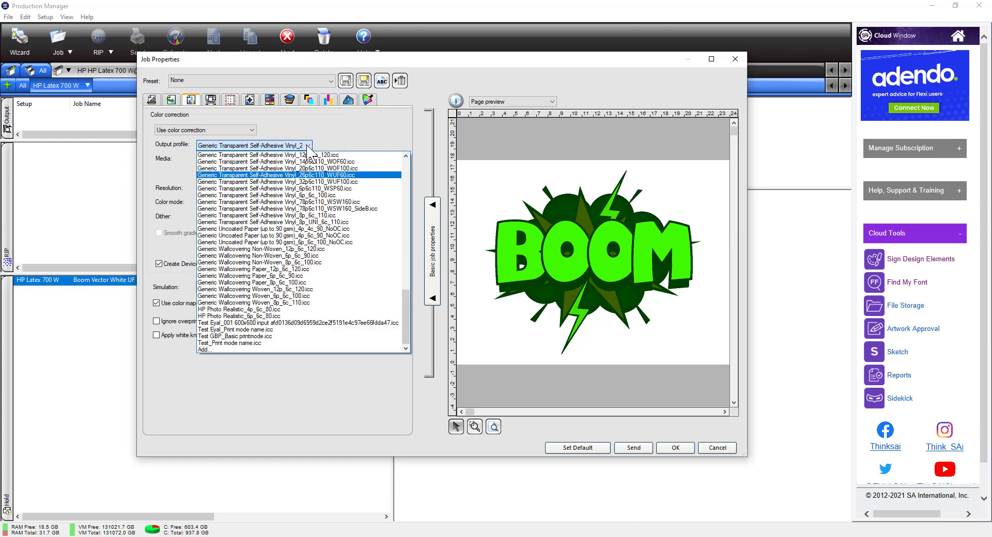
left_click(339, 179)
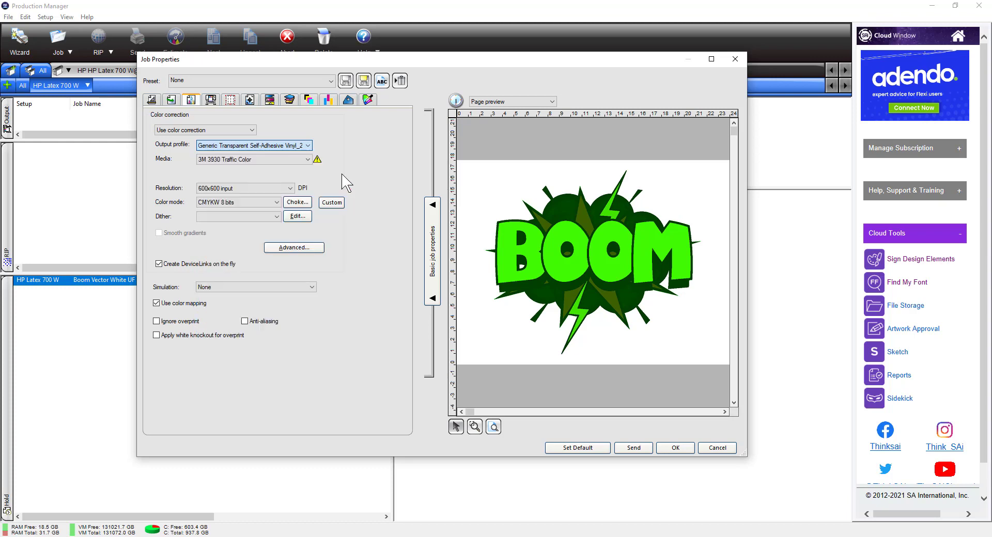
Set the White channel to print as White in the Boom job's channel details and accept
left_click(289, 101)
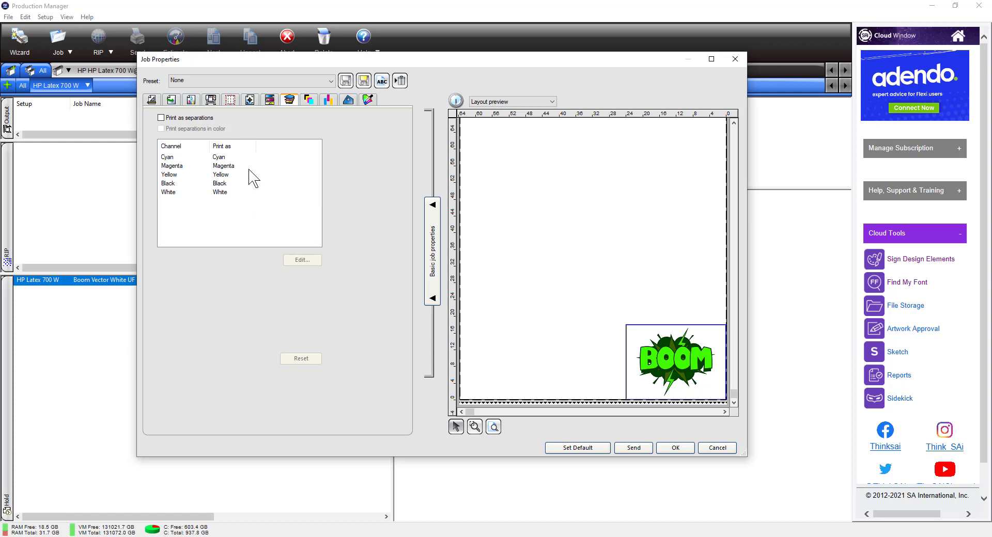
left_click(220, 192)
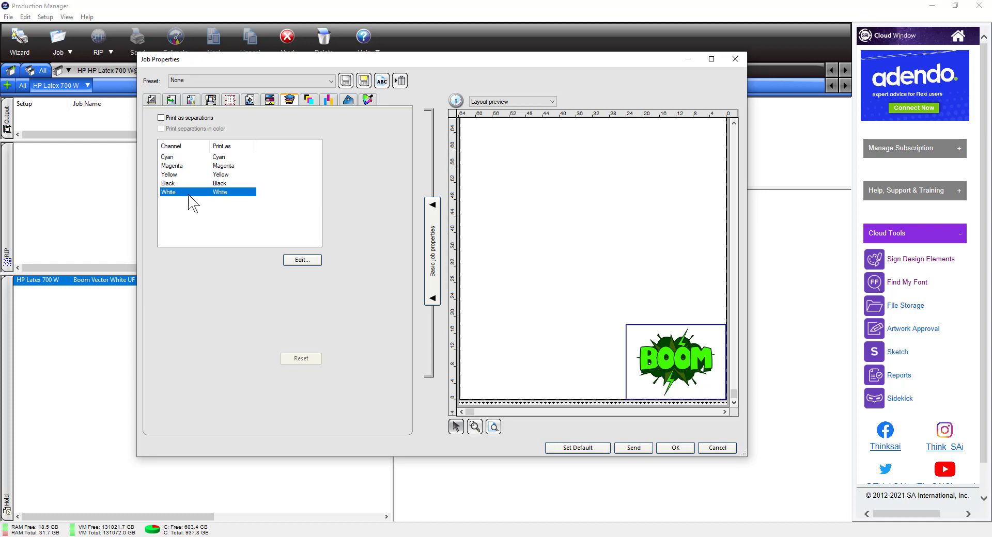
left_click(303, 260)
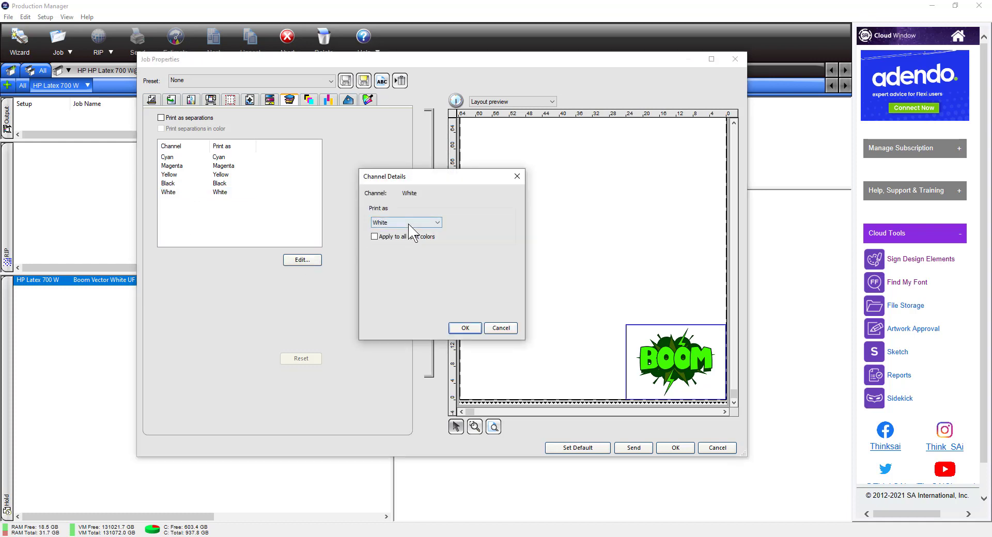
left_click(413, 224)
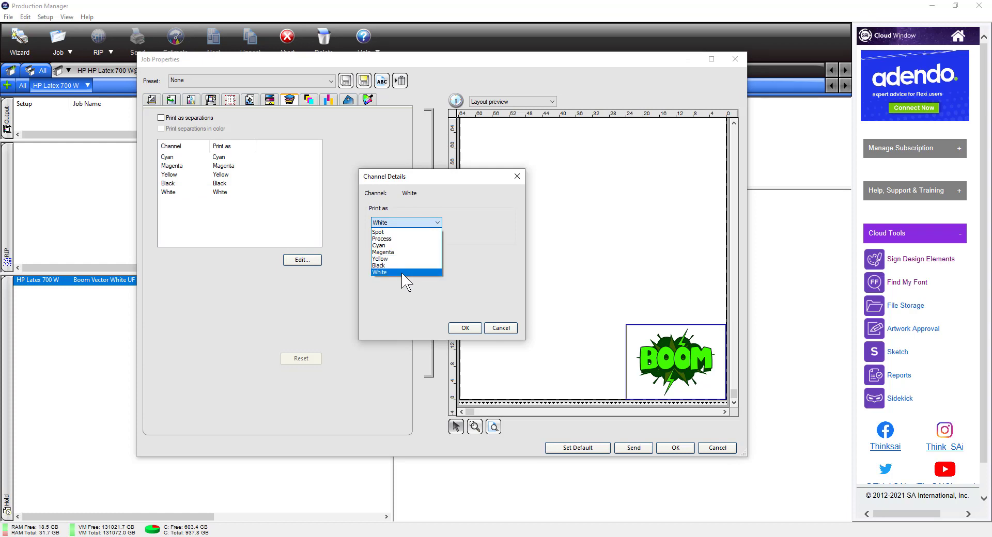
left_click(410, 294)
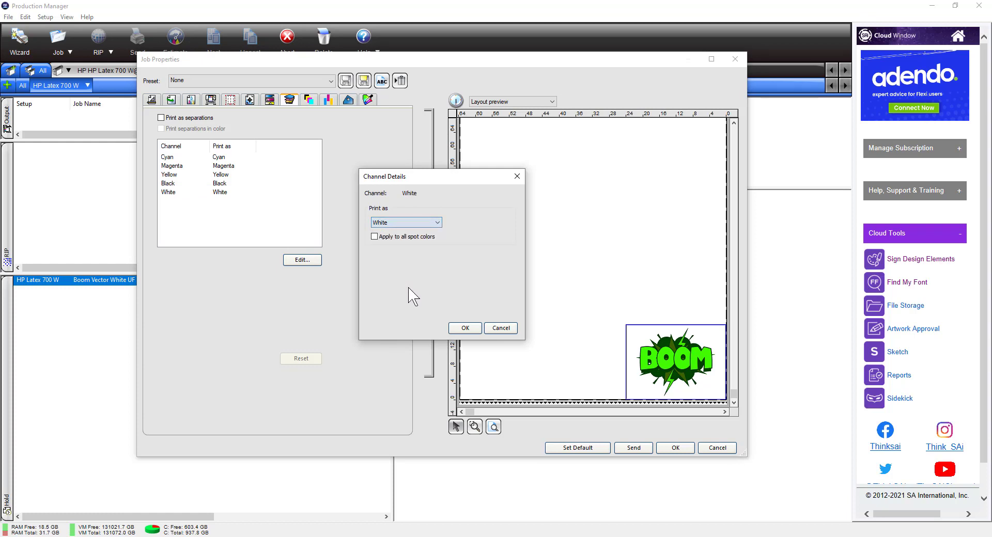
left_click(428, 222)
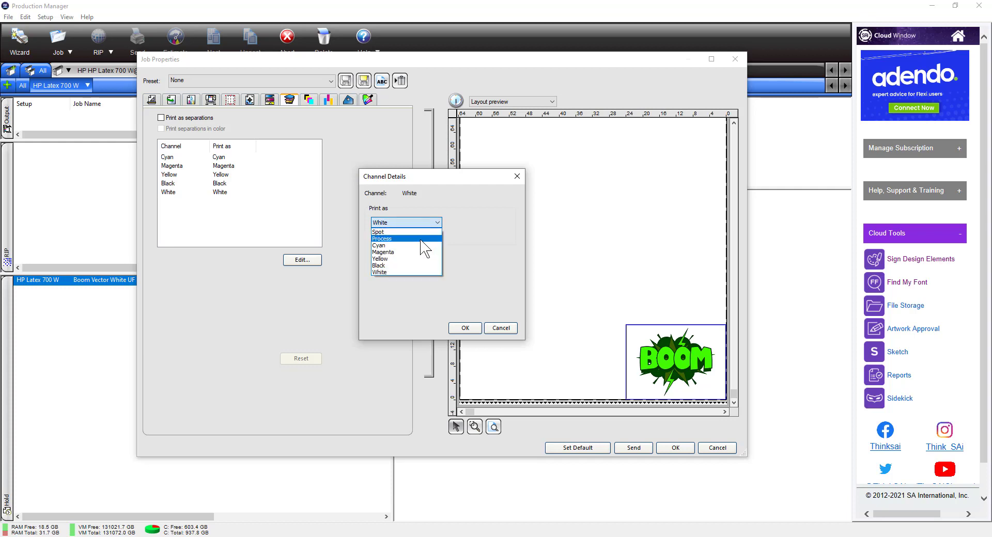
left_click(408, 273)
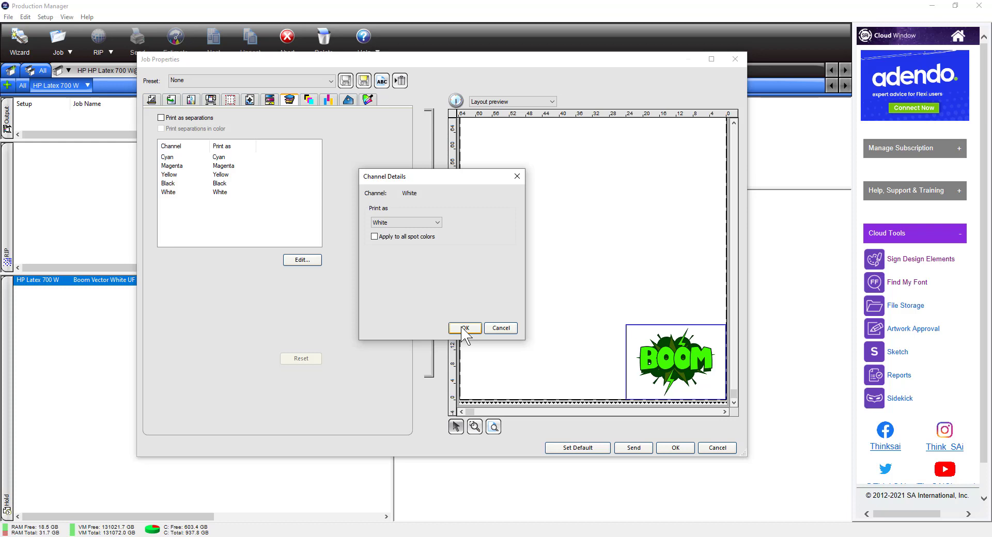
left_click(421, 222)
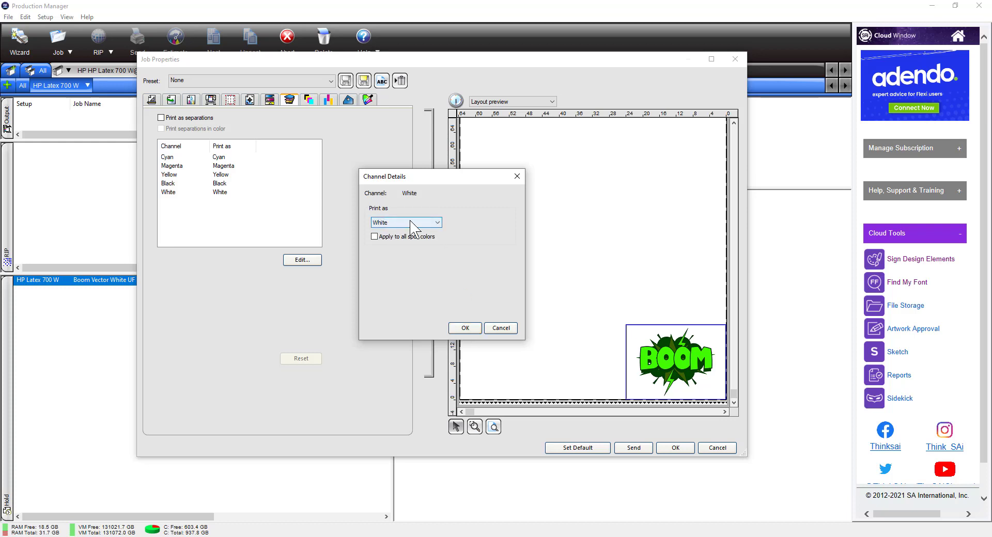
left_click(476, 331)
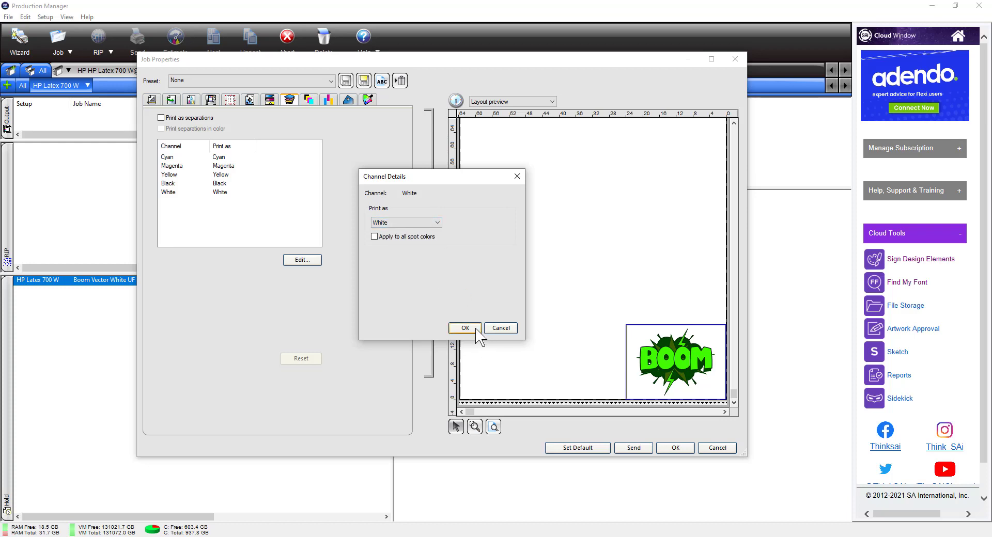
left_click(476, 329)
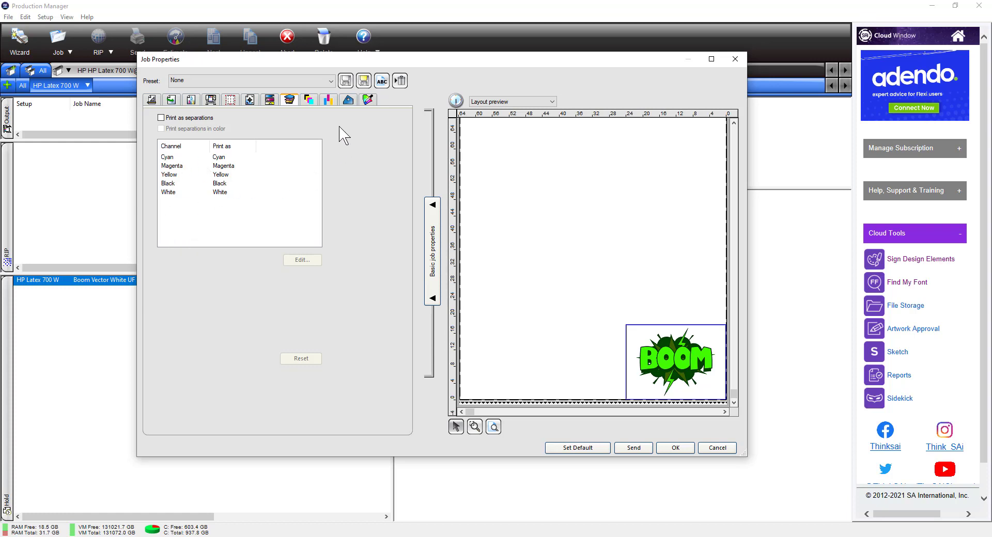
Preview the Boom job's Cyan, Magenta, Yellow and Black output channels one at a time
left_click(309, 101)
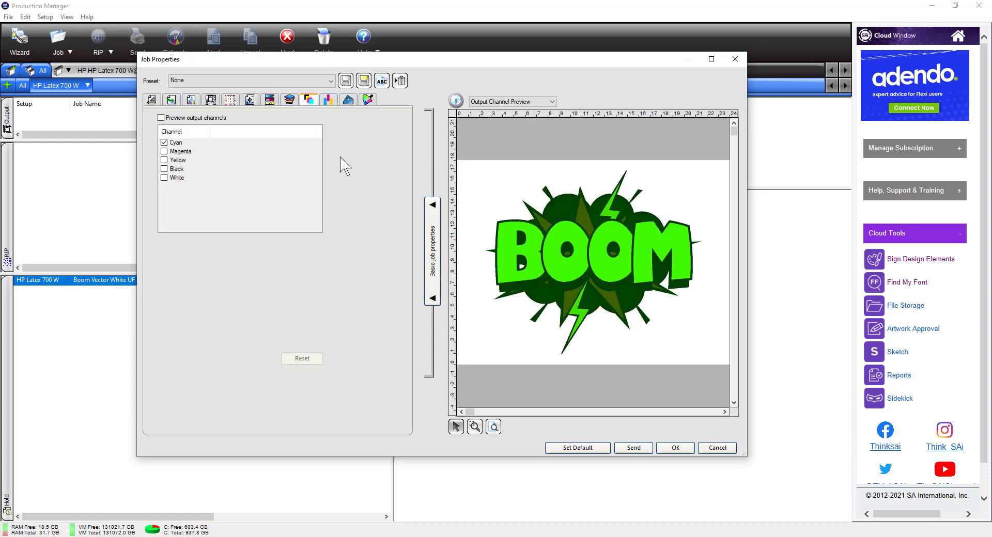
left_click(162, 118)
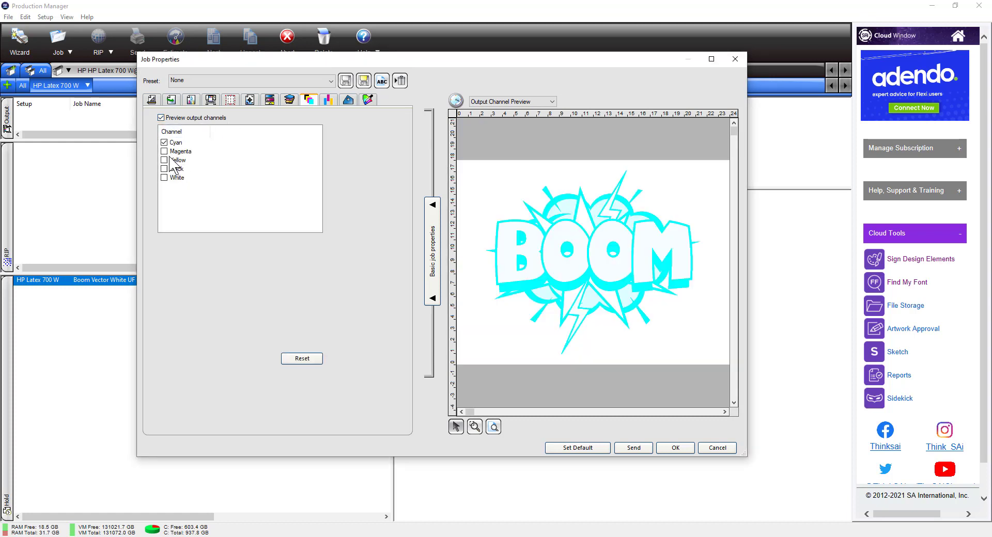
left_click(164, 151)
left_click(164, 142)
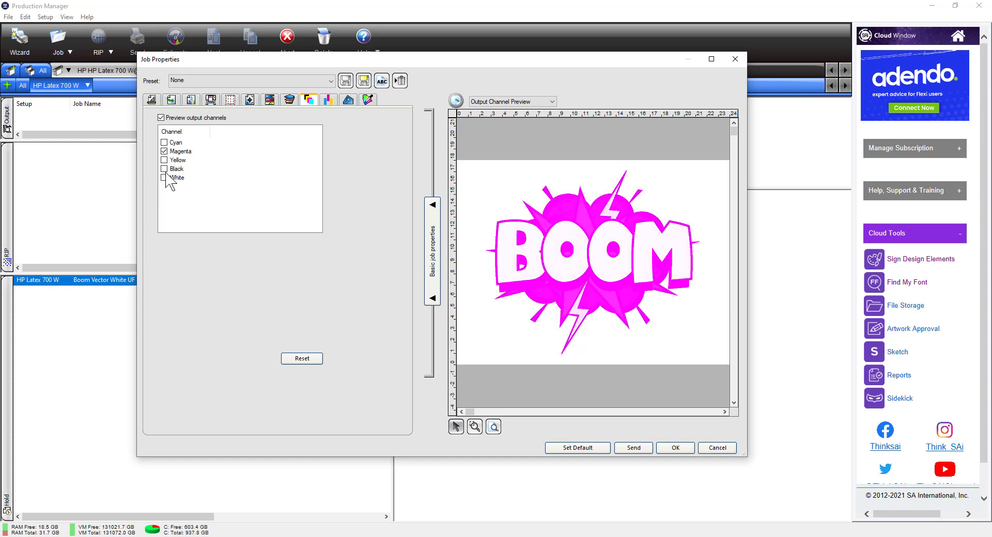
left_click(164, 160)
left_click(164, 142)
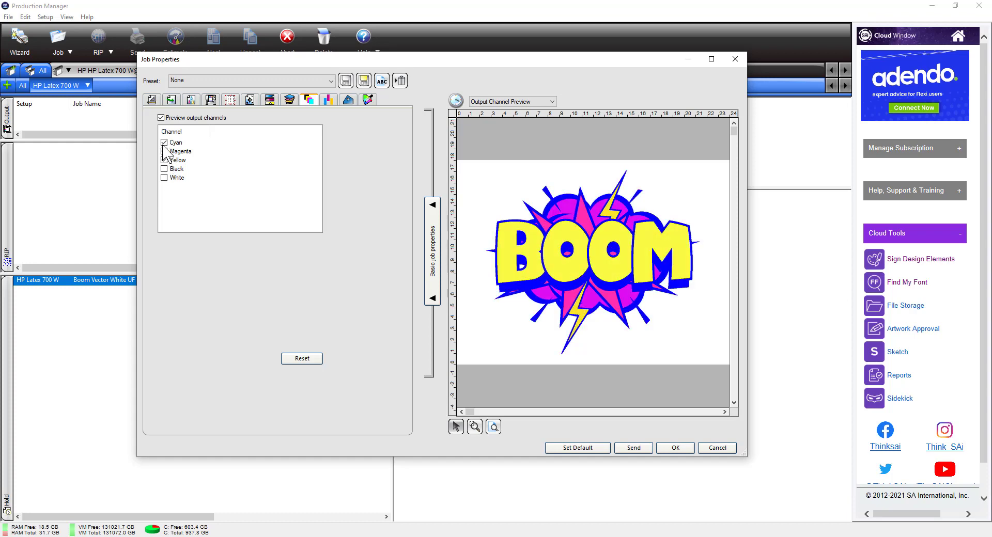
left_click(164, 151)
left_click(164, 143)
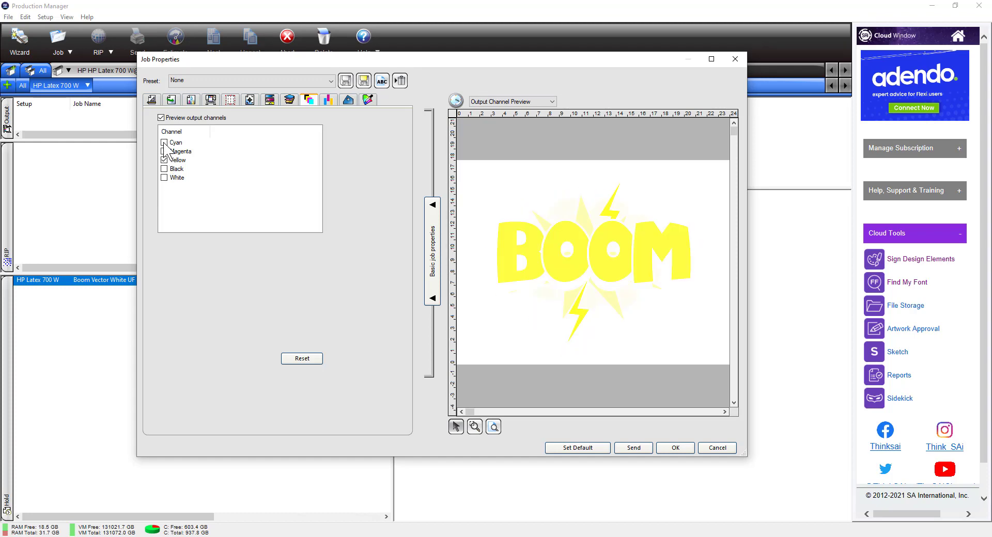
left_click(164, 169)
left_click(164, 160)
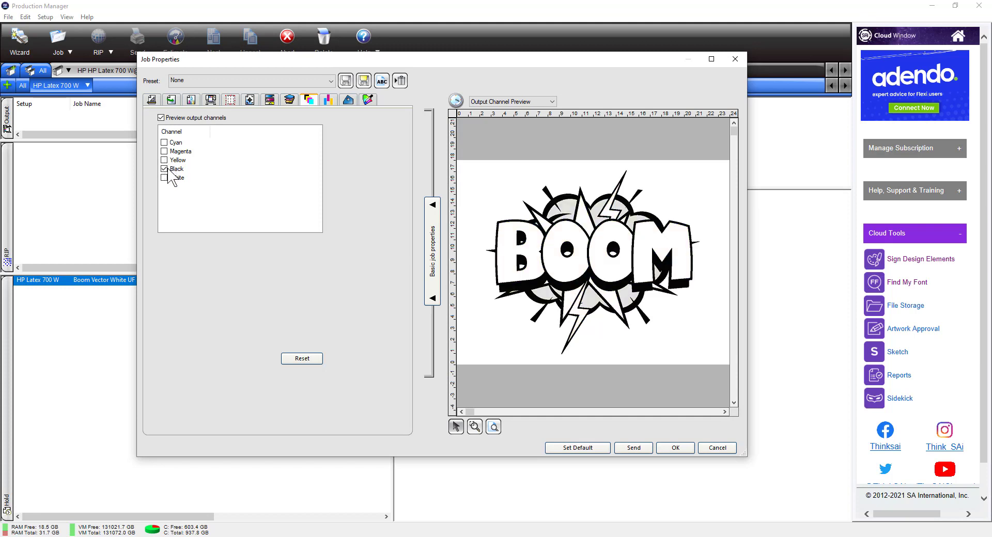
Preview only the Boom job's White output channel and close the job properties without saving
left_click(164, 168)
left_click(164, 177)
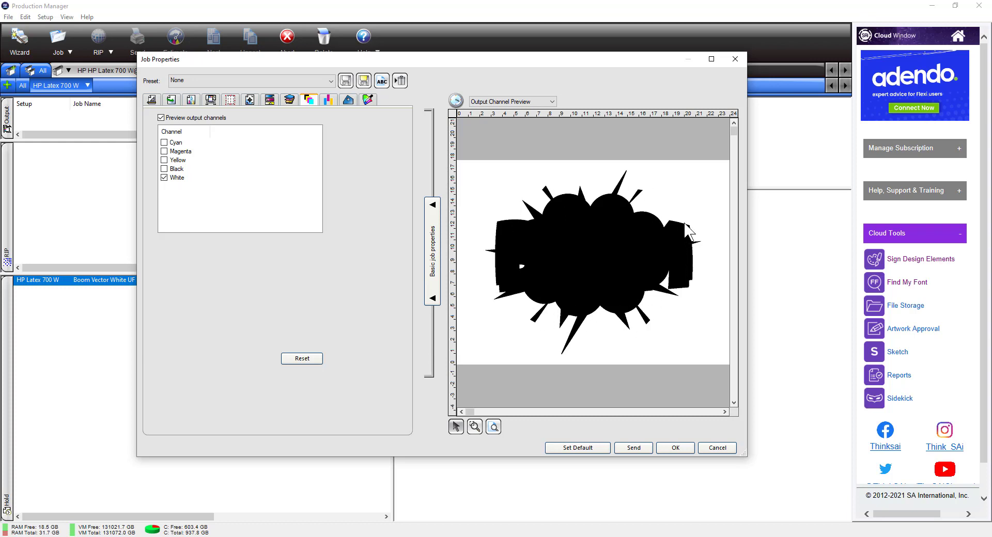
left_click(163, 177)
left_click(161, 118)
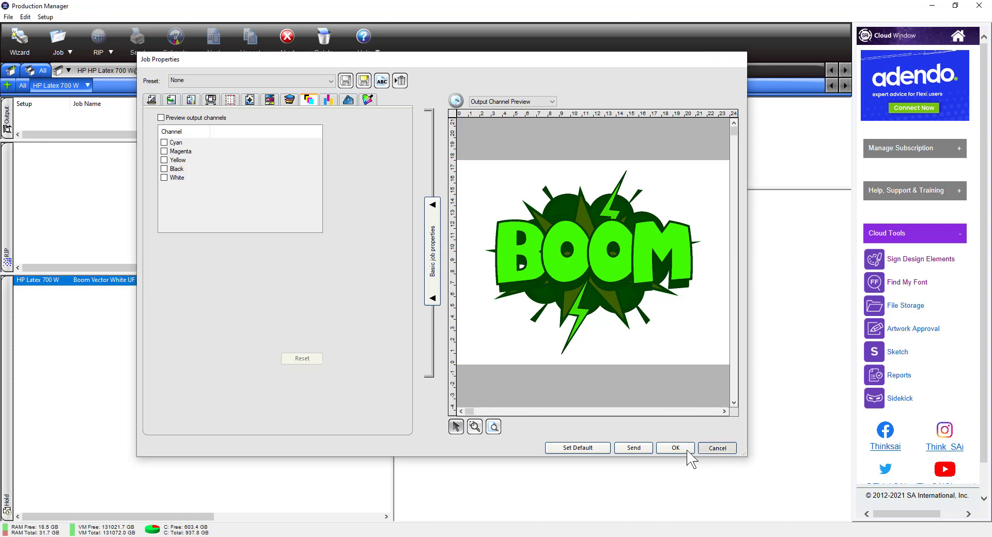
left_click(716, 448)
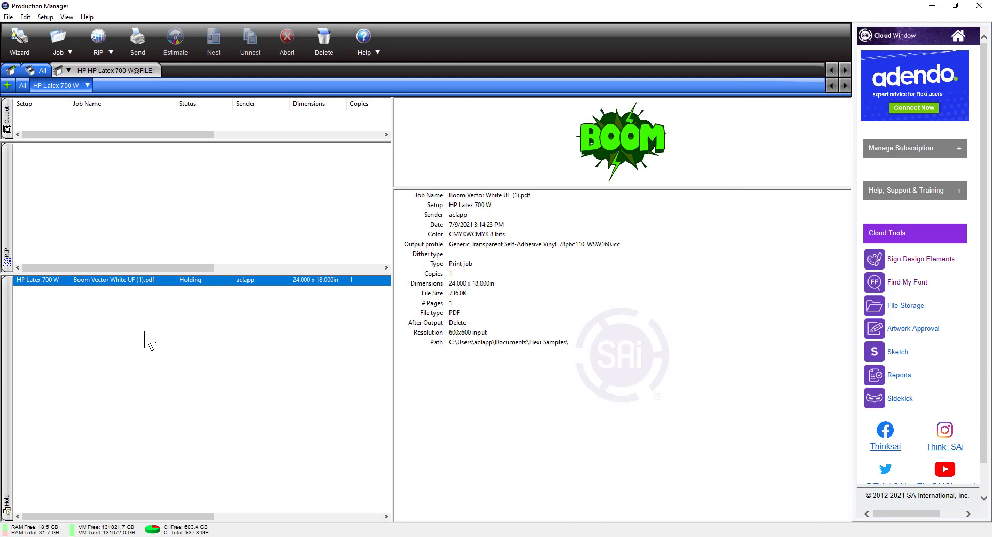
Add Dolls.tif from the Tiffs folder as a job on the HP Latex 700 W setup
left_click(89, 91)
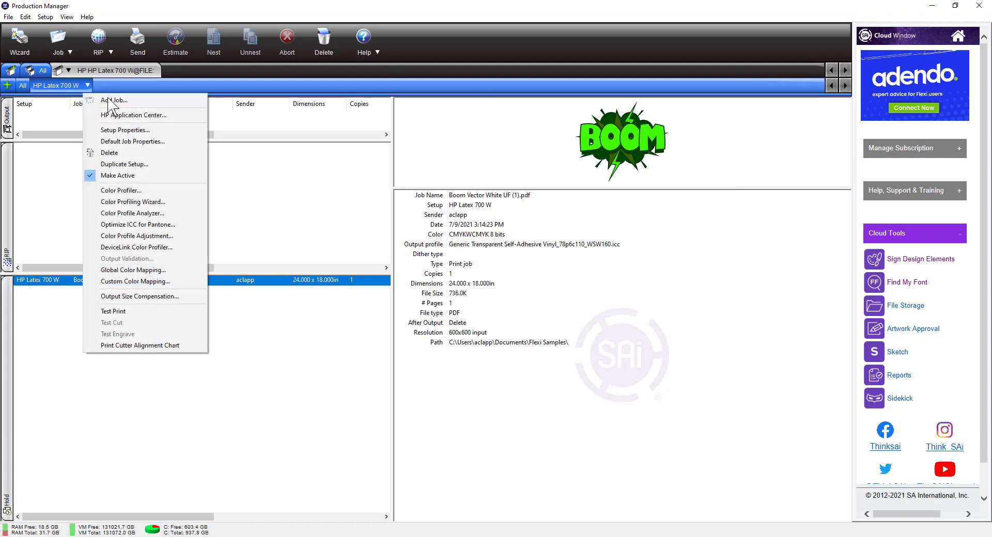
left_click(122, 99)
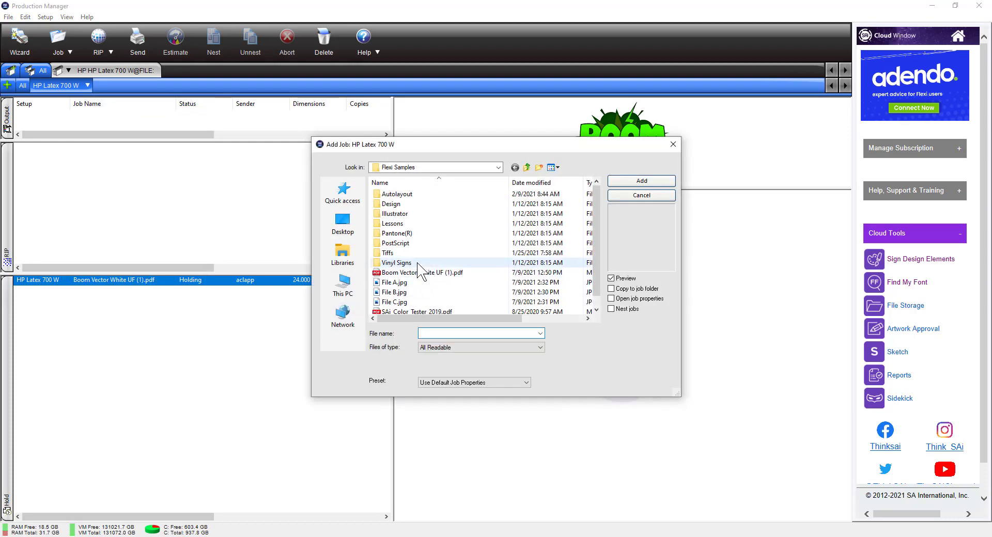
double_click(396, 255)
left_click(450, 215)
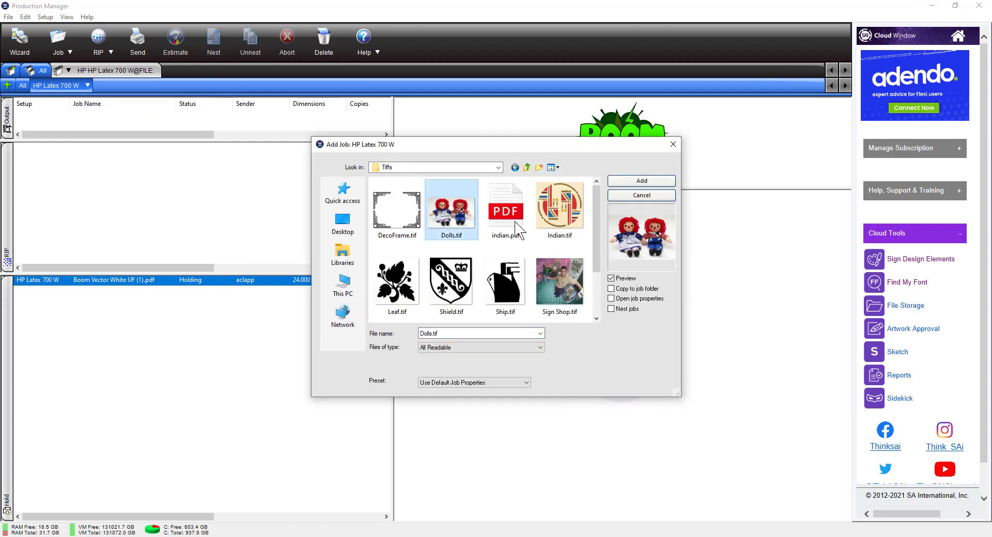
left_click(660, 182)
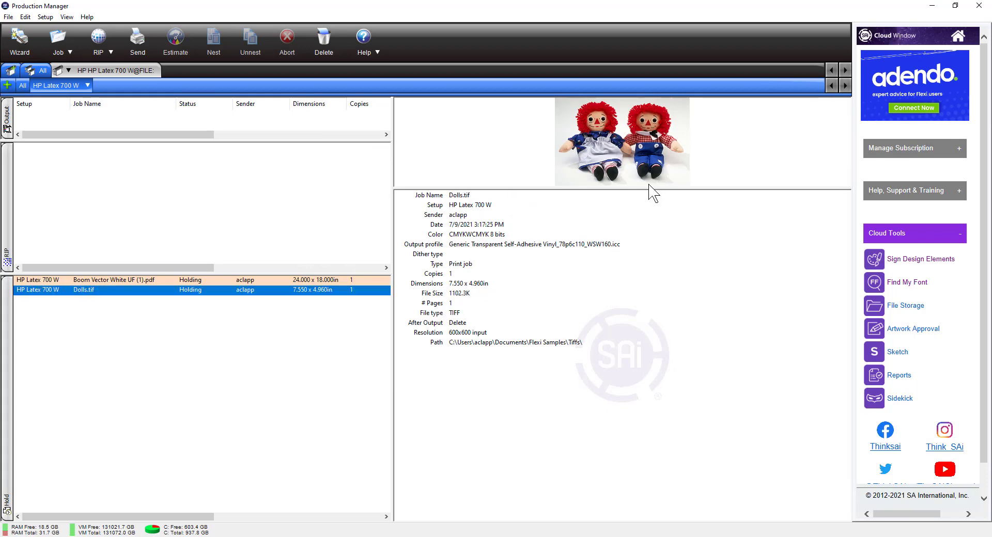
Set the Dolls.tif job's output profile to Generic Transparent Self-Adhesive Vinyl_26p6c110_WUF60.icc in its job properties
double_click(81, 293)
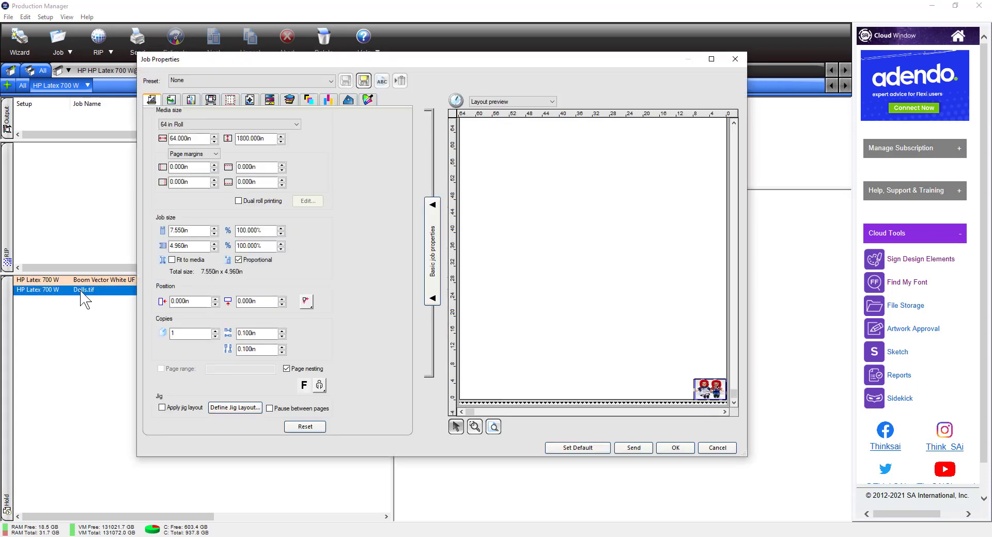
left_click(190, 99)
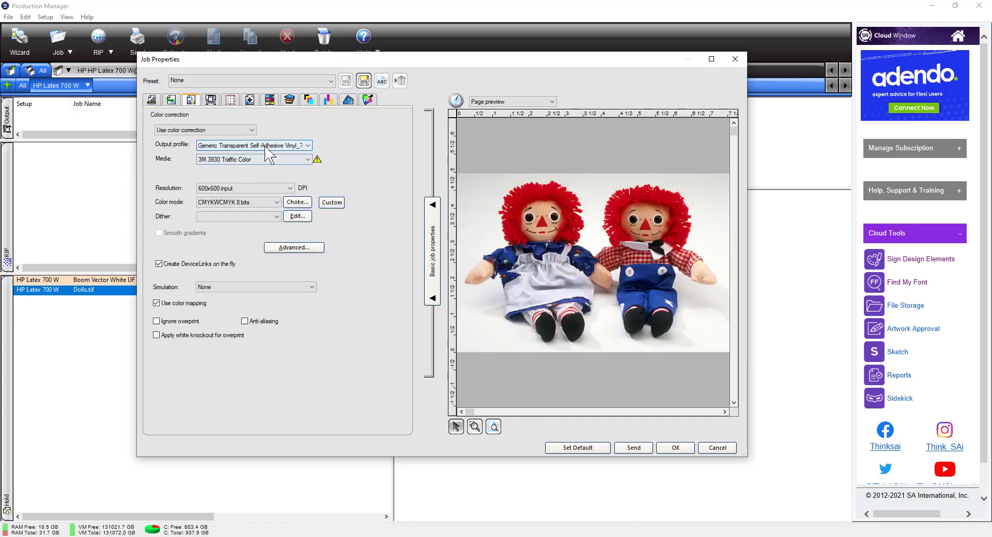
left_click(305, 145)
left_click(311, 176)
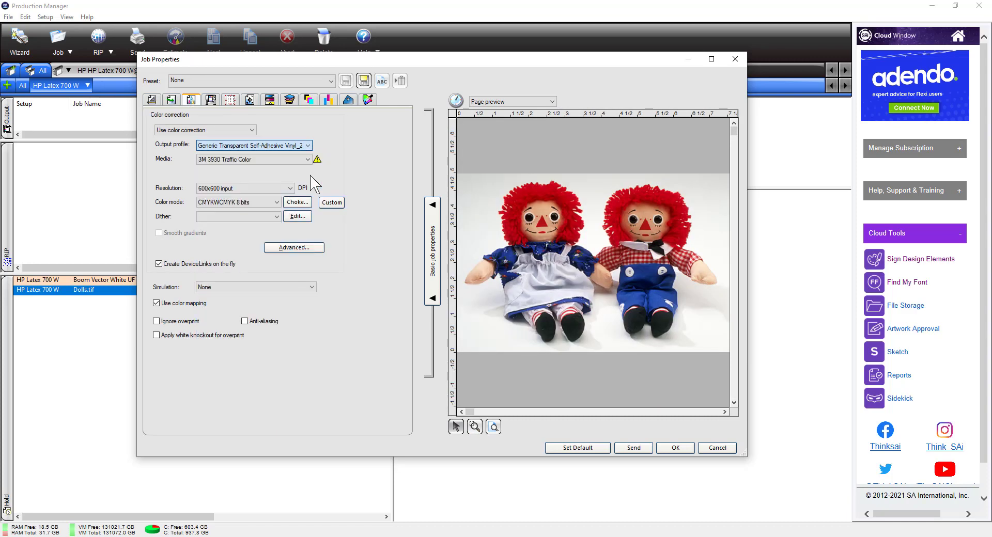
Preview only the White output channel of the Dolls.tif job
left_click(309, 100)
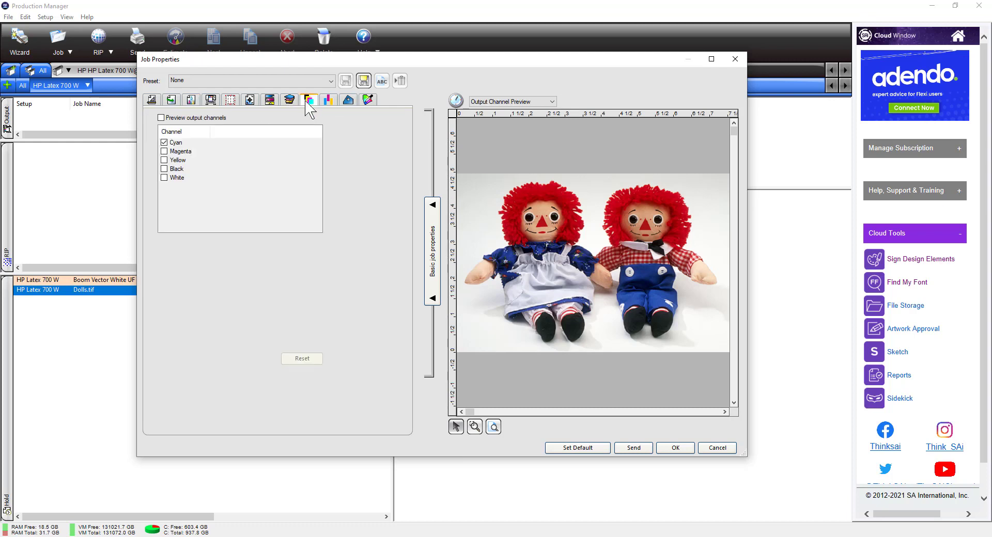
left_click(161, 118)
left_click(164, 178)
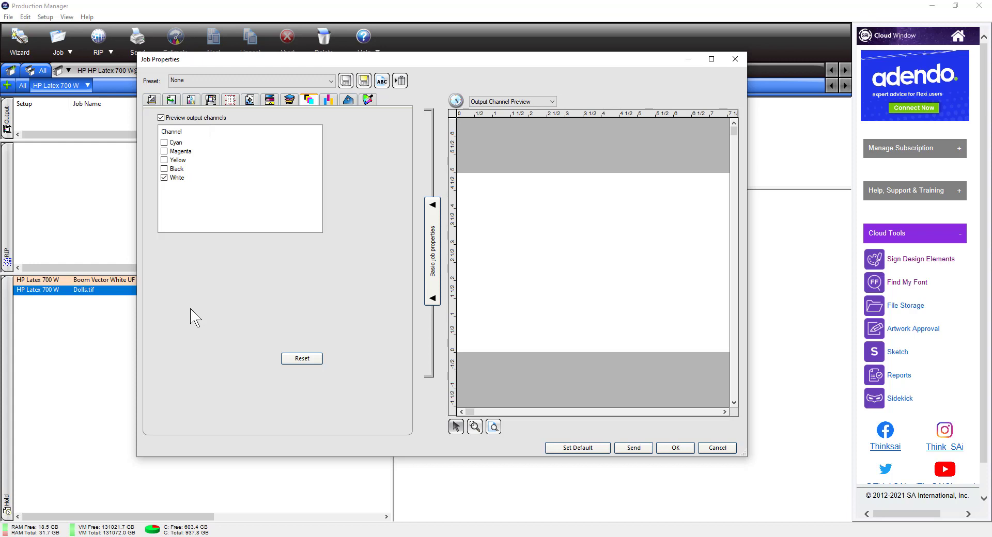
Set the Dolls.tif job's white type to Substrate and preview its White output channel
left_click(211, 100)
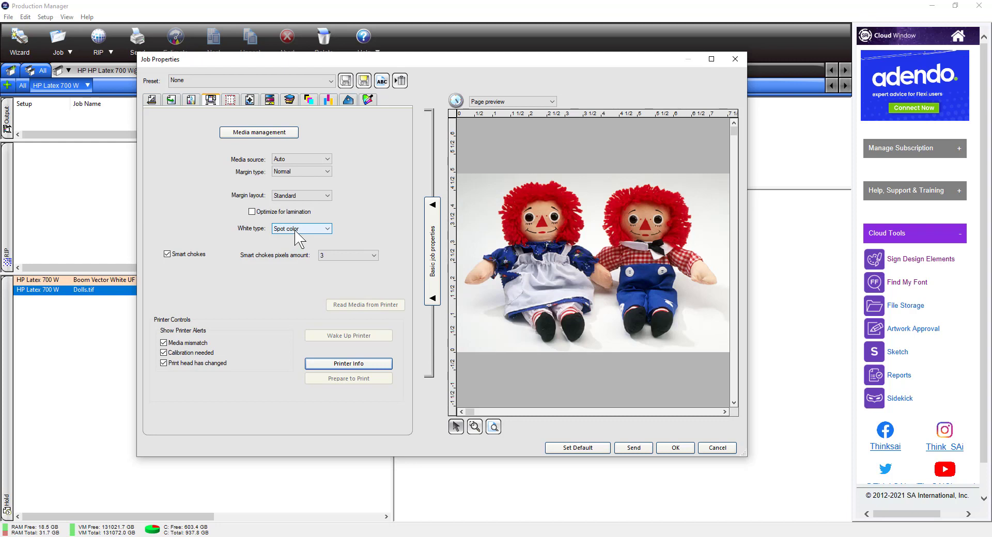
left_click(296, 231)
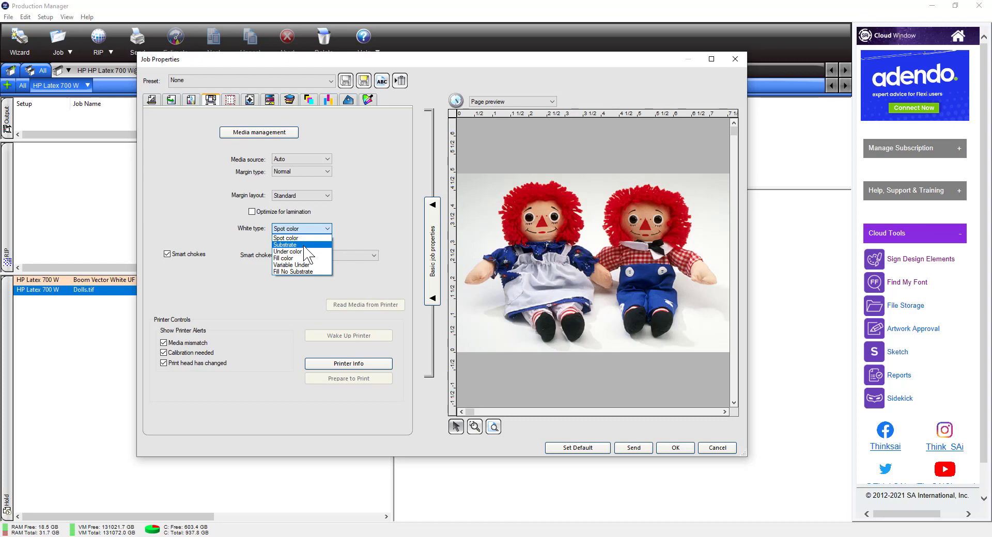
left_click(305, 246)
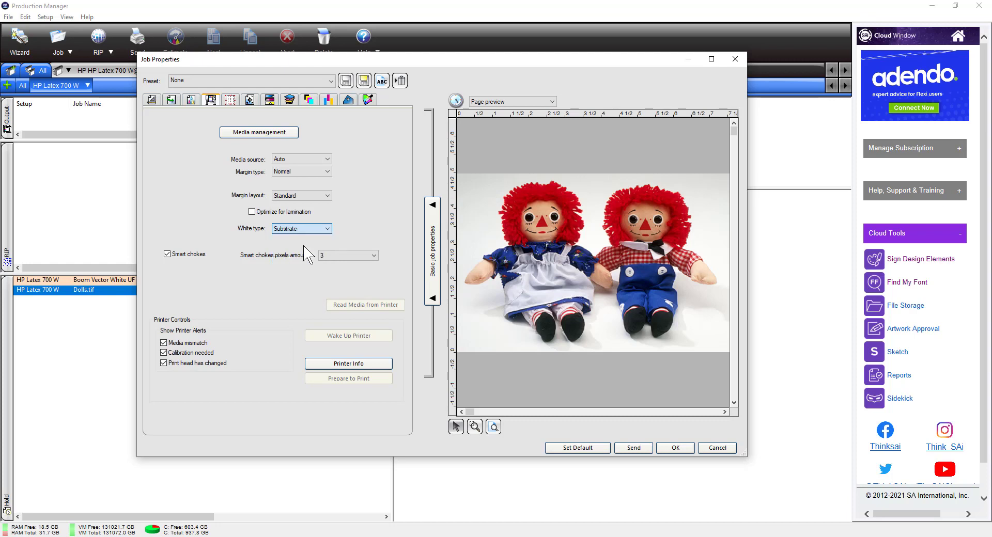
left_click(309, 99)
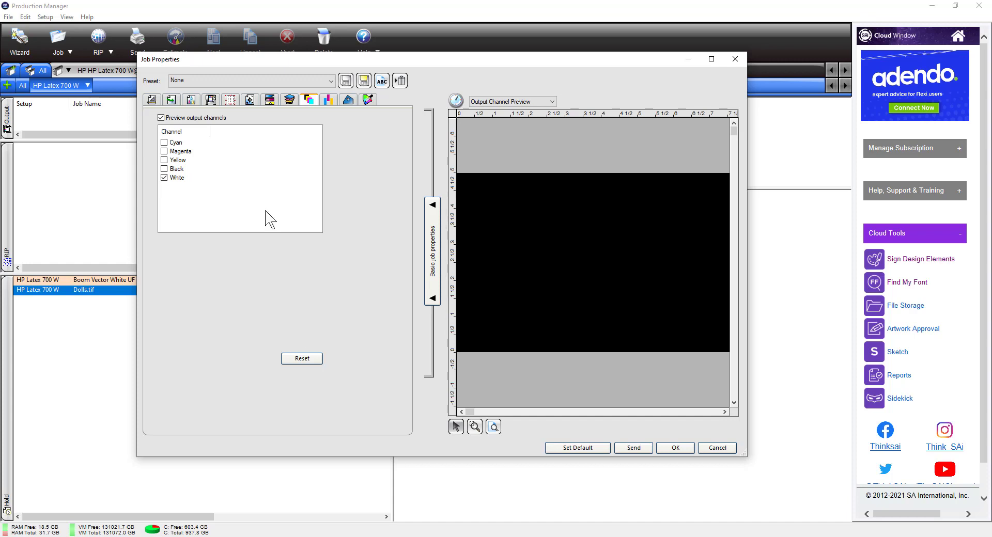
Set the Dolls.tif job's white type to Variable Under and preview its White output channel
left_click(210, 100)
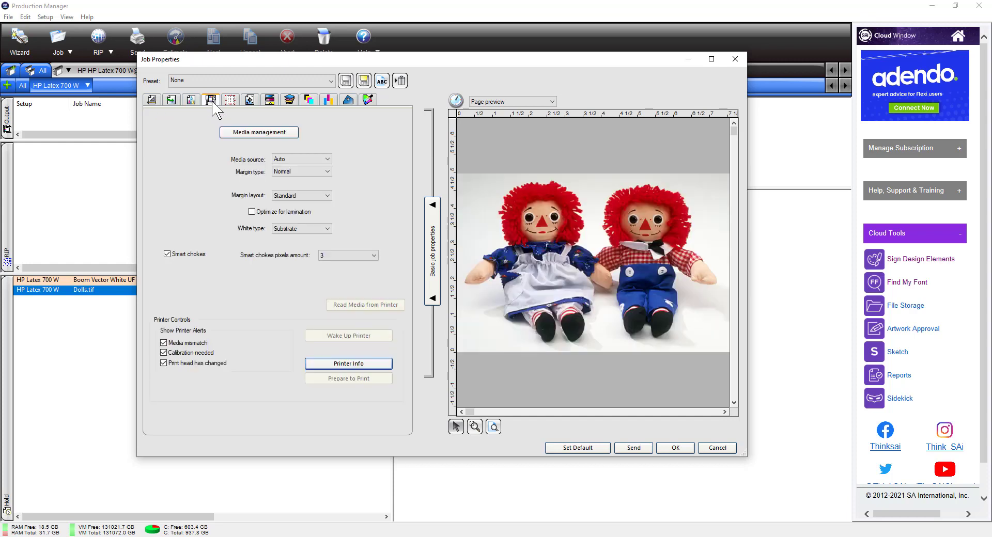
left_click(305, 228)
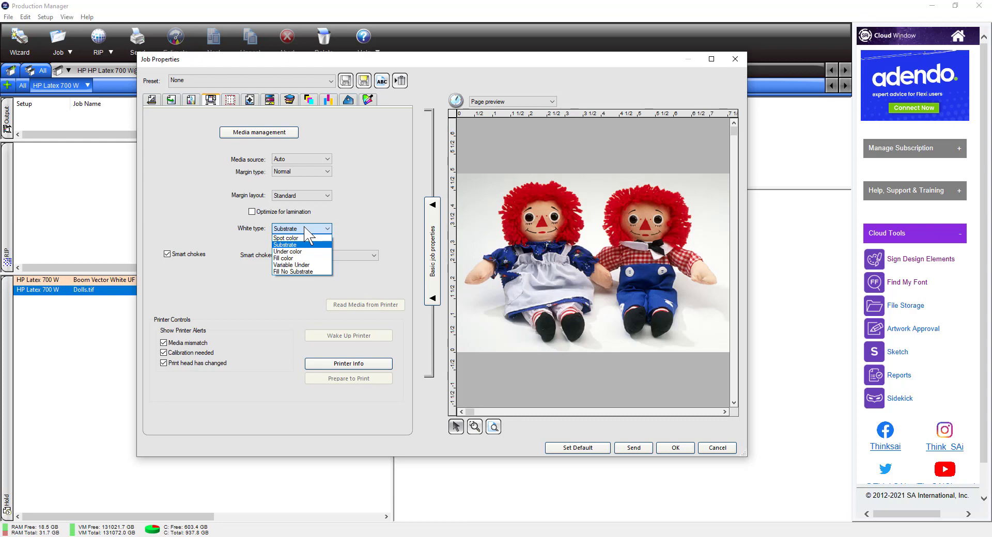
left_click(309, 265)
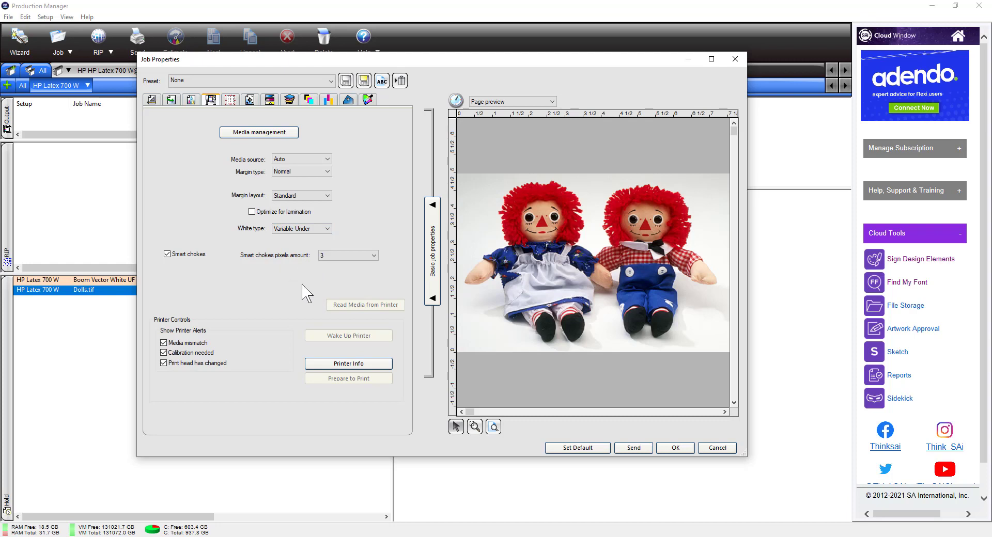
left_click(309, 100)
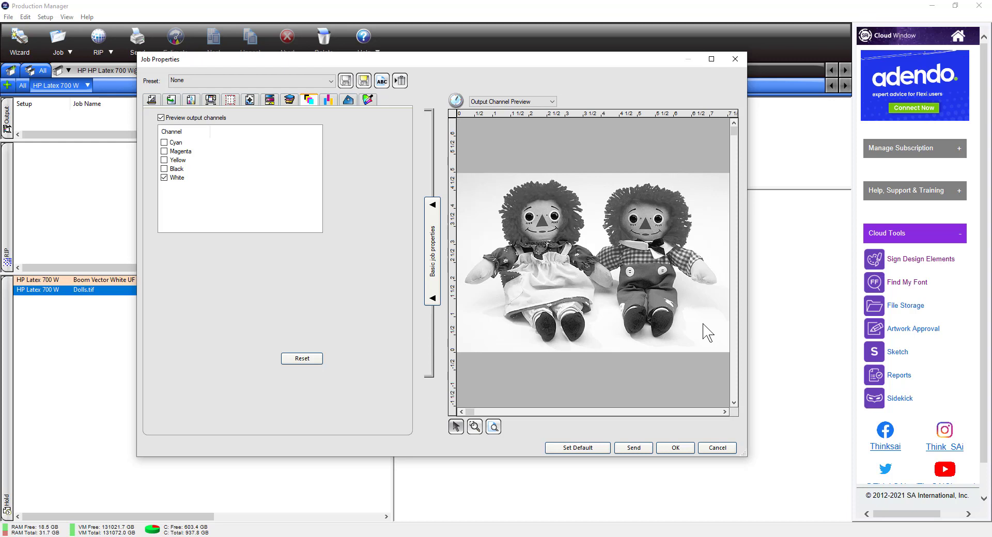
Set the Dolls.tif job's white type to Fill color and preview its White output channel
left_click(211, 100)
left_click(310, 228)
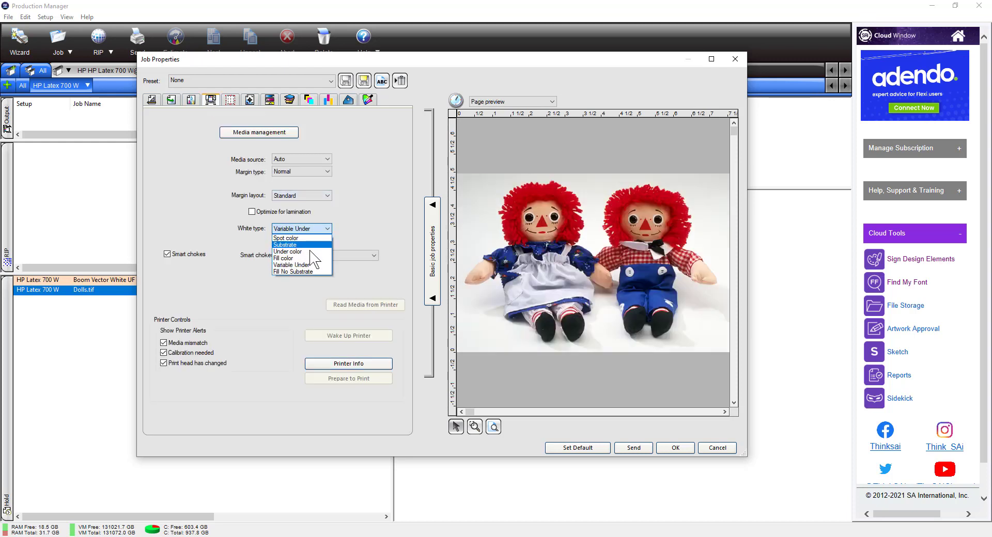
left_click(312, 259)
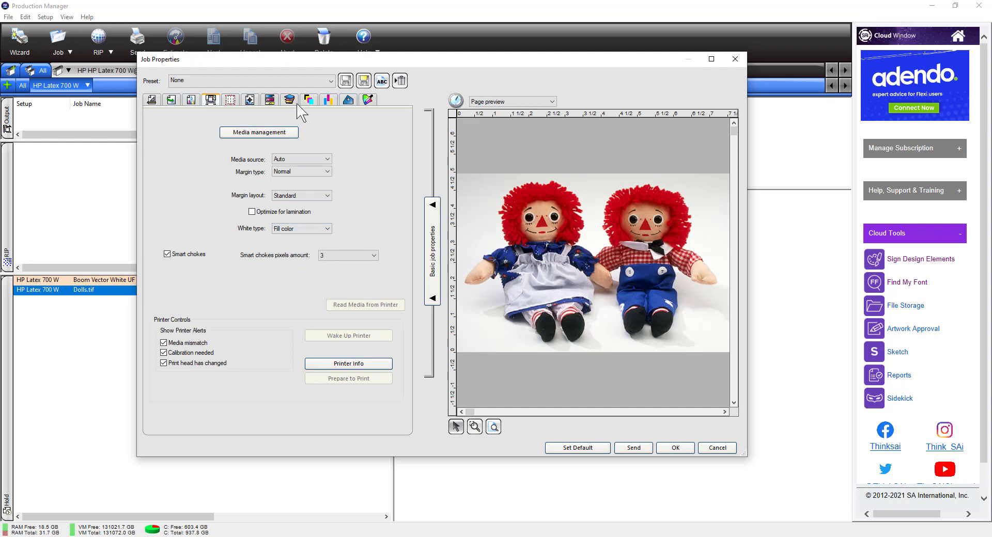
left_click(312, 100)
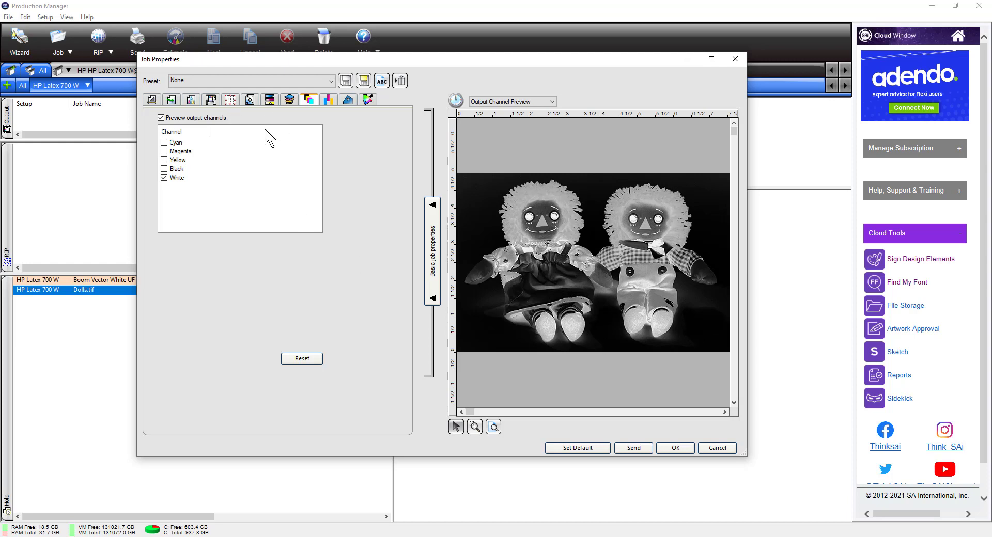
Switch the Dolls.tif job's white type back to Substrate
left_click(210, 100)
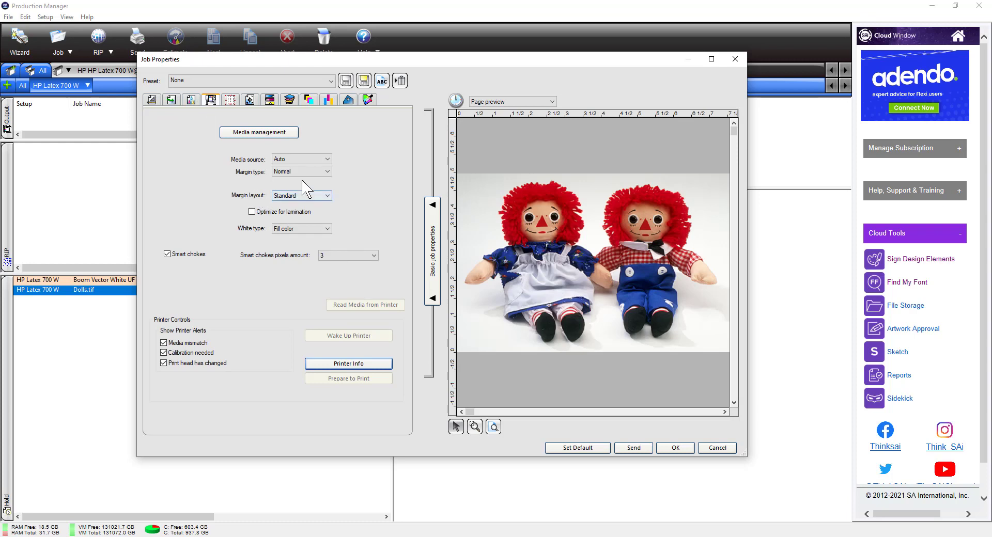
left_click(307, 228)
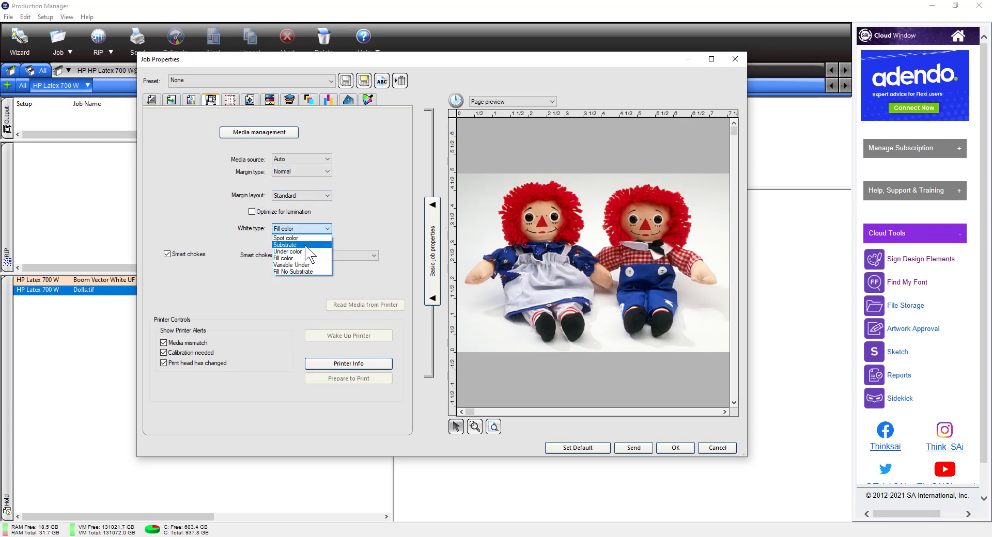
left_click(306, 245)
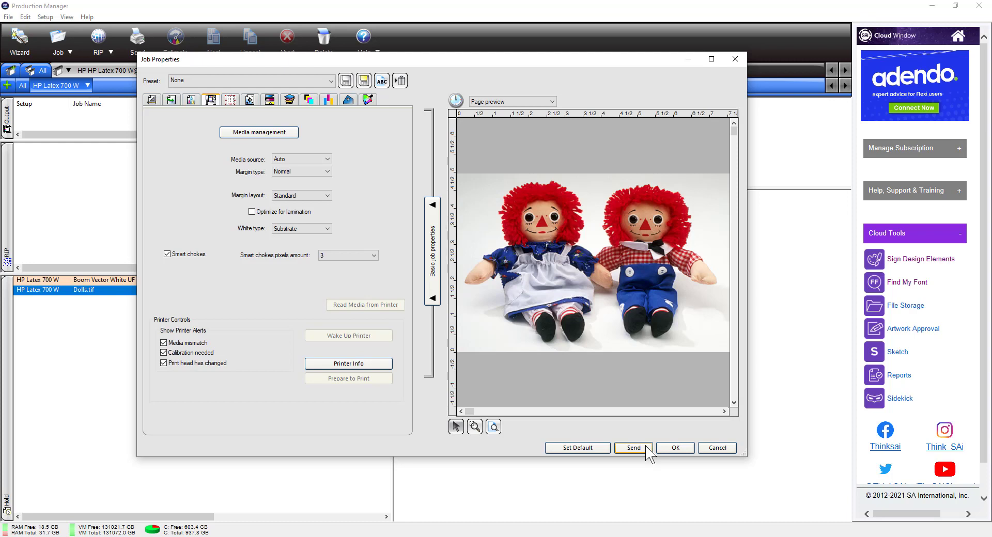
Close the job properties without saving and delete the Dolls.tif job
left_click(718, 449)
right_click(86, 291)
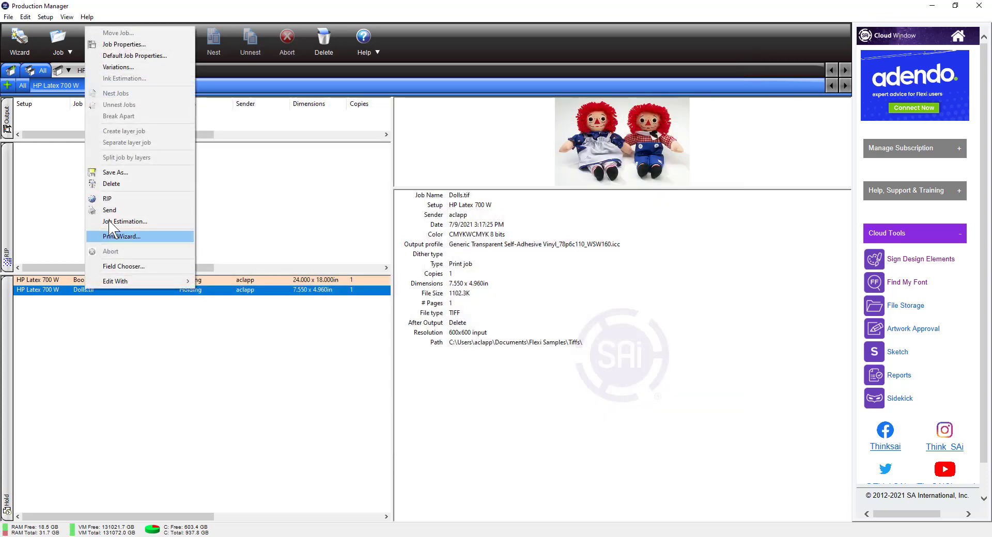
left_click(106, 185)
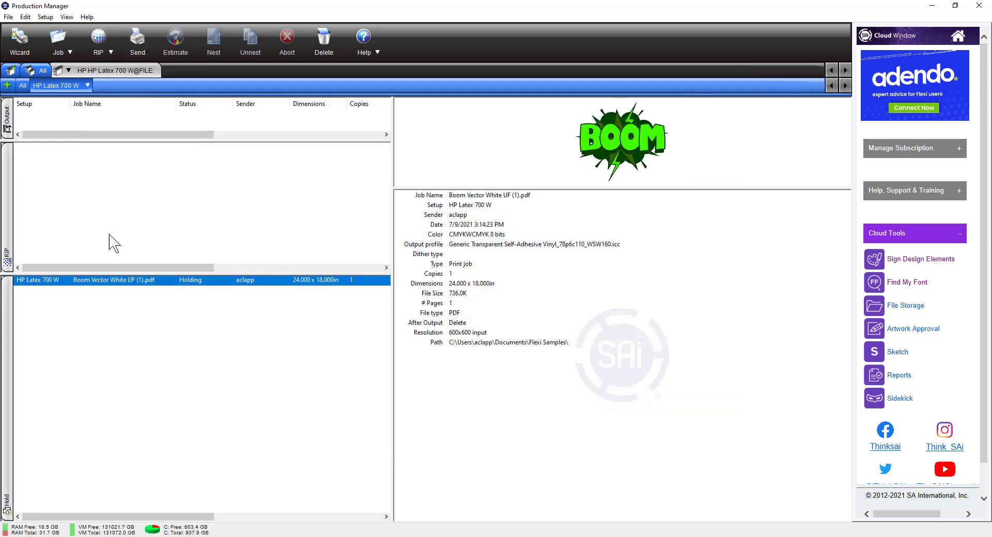
Split the Boom Vector White UF (1).pdf job by layers, keeping Color Artwork printed as Colors front and the White layer as White
right_click(108, 287)
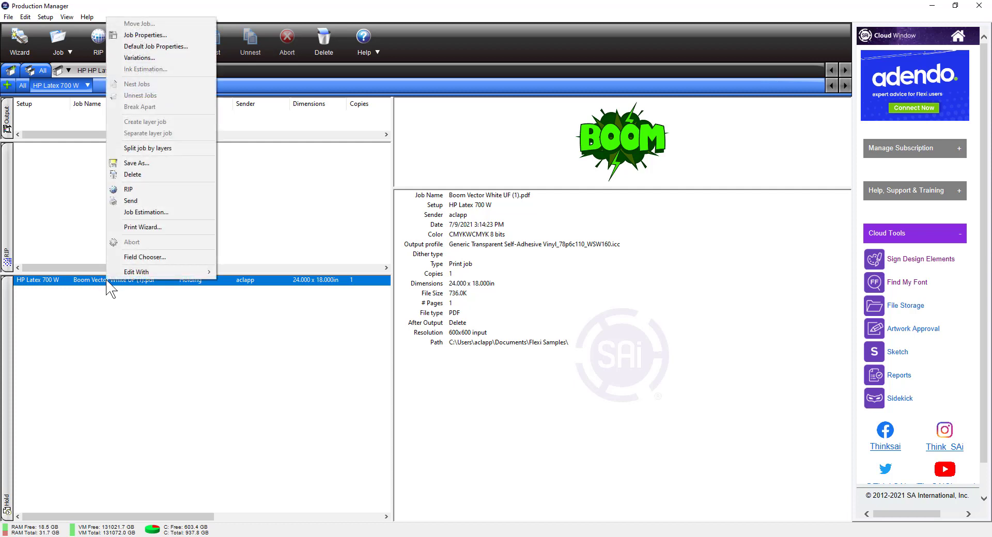
left_click(138, 148)
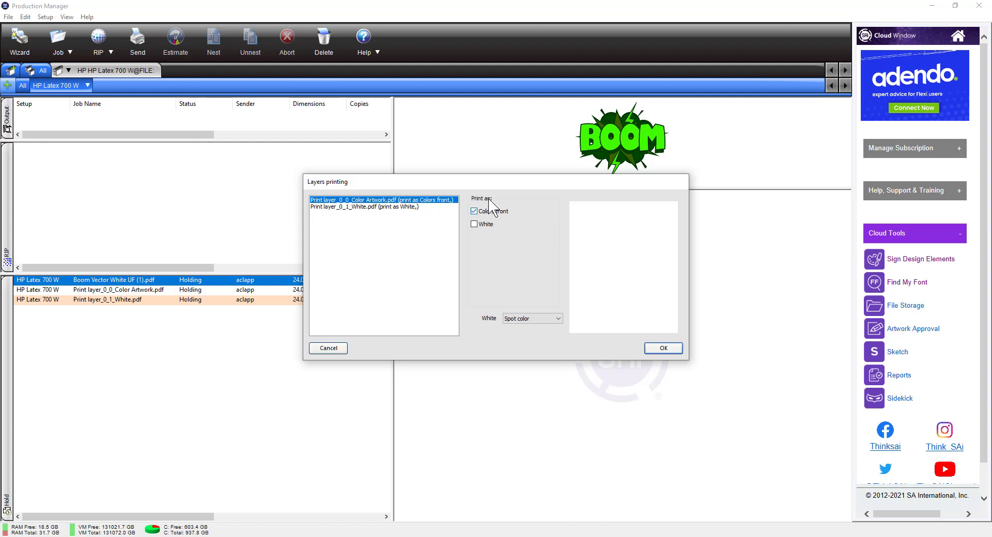
left_click(362, 207)
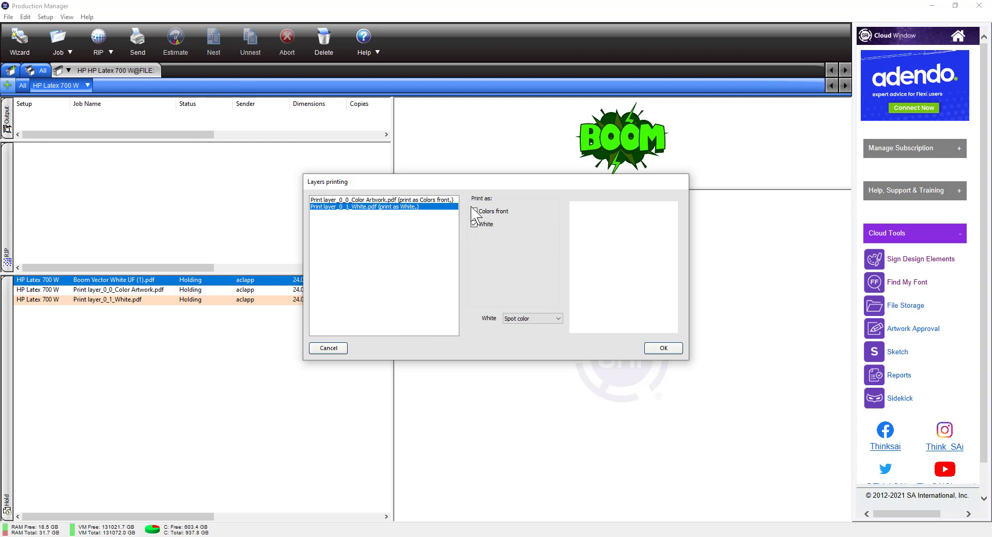
left_click(655, 346)
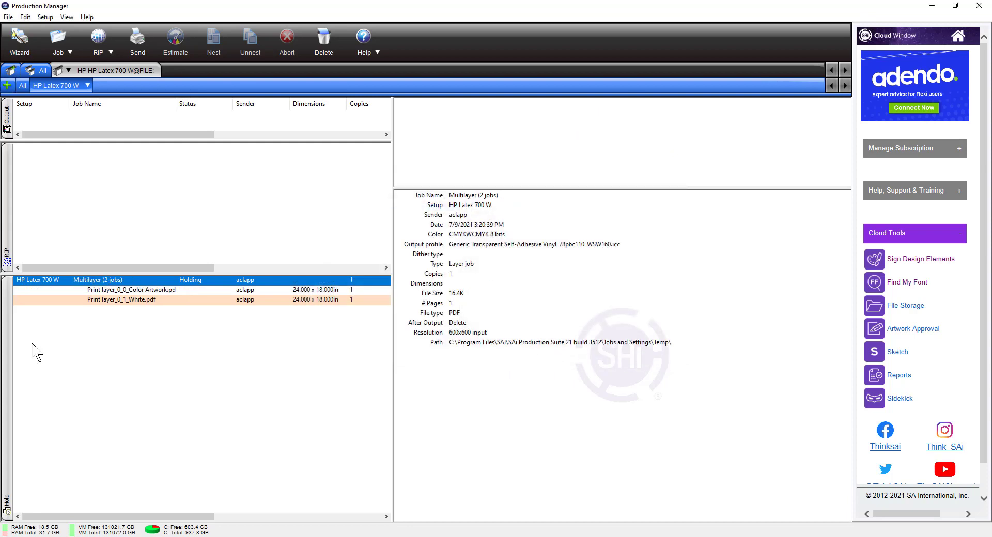
Open the Multilayer job's properties and check its output profile in the color correction settings
double_click(96, 281)
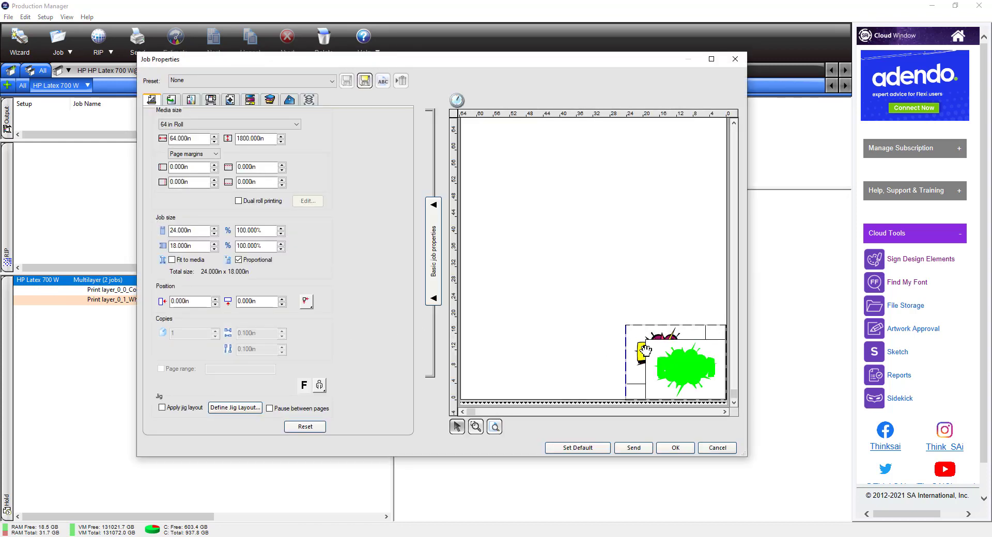
left_click(194, 105)
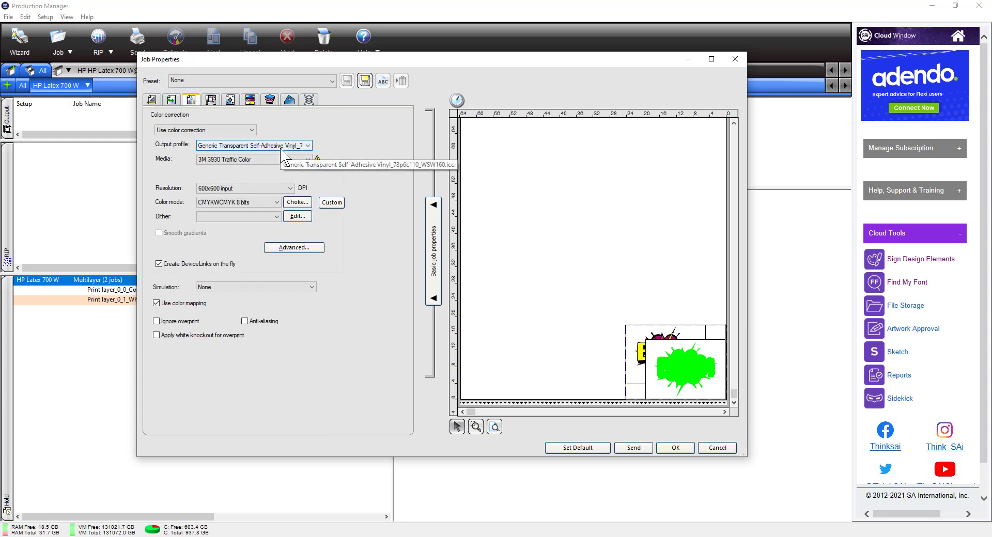
left_click(284, 150)
left_click(330, 184)
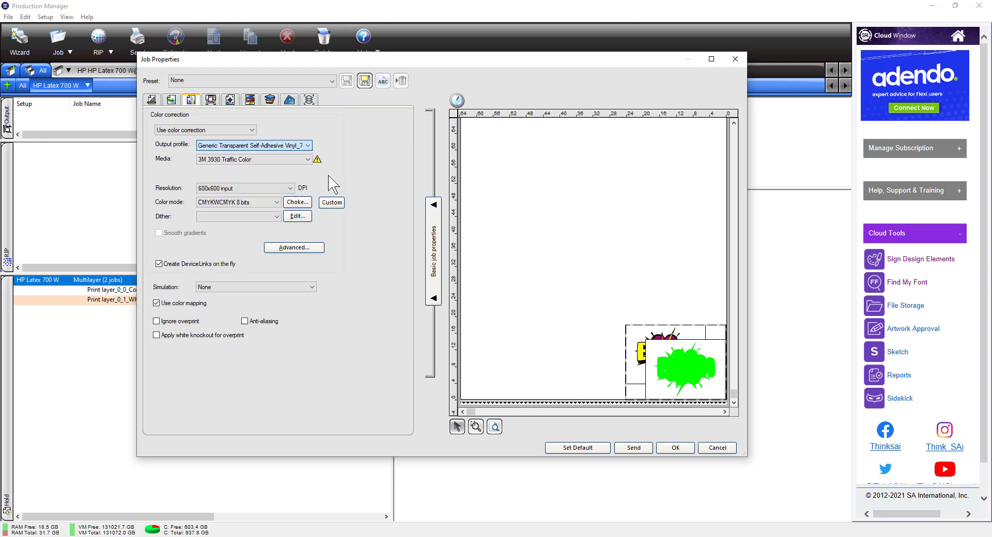
Examine how the Color Artwork and White layers of the Multilayer job are assigned to print
left_click(309, 100)
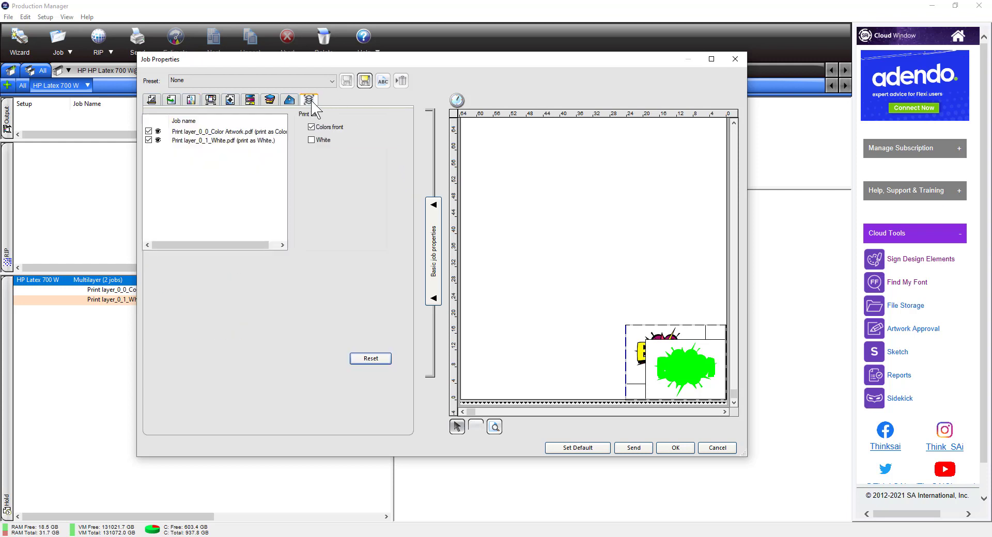
left_click(249, 133)
left_click(250, 141)
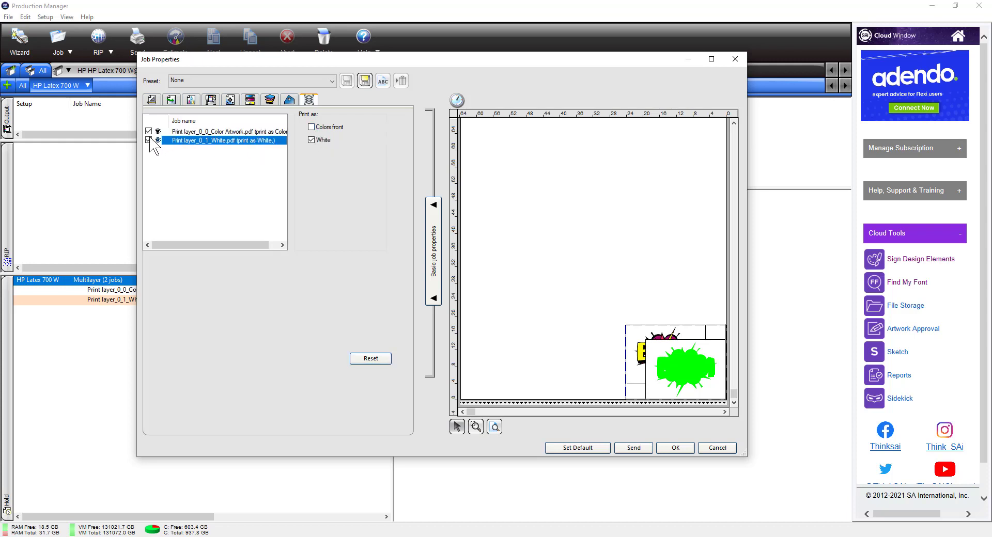
left_click(310, 140)
Close the job properties without saving and delete the Multilayer job
left_click(727, 448)
right_click(71, 283)
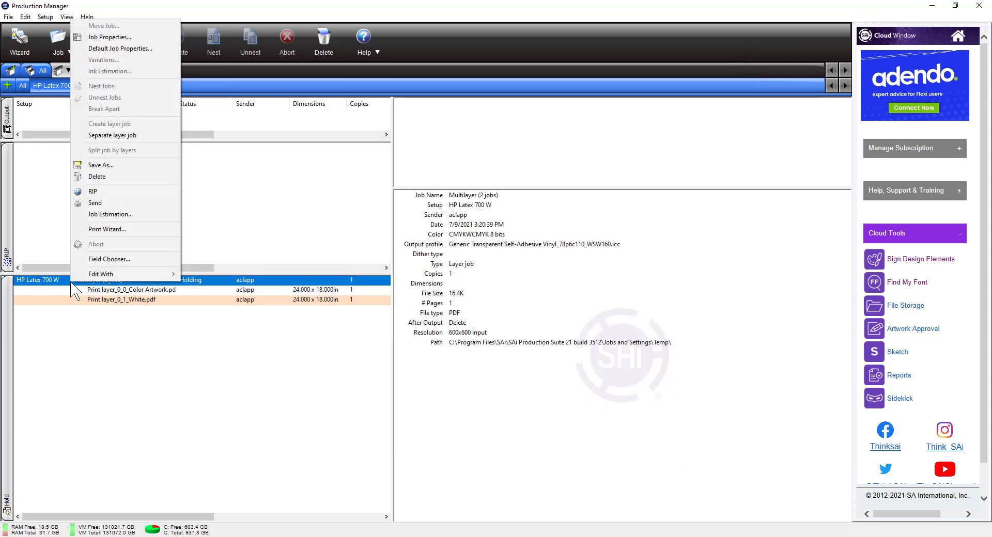
left_click(101, 177)
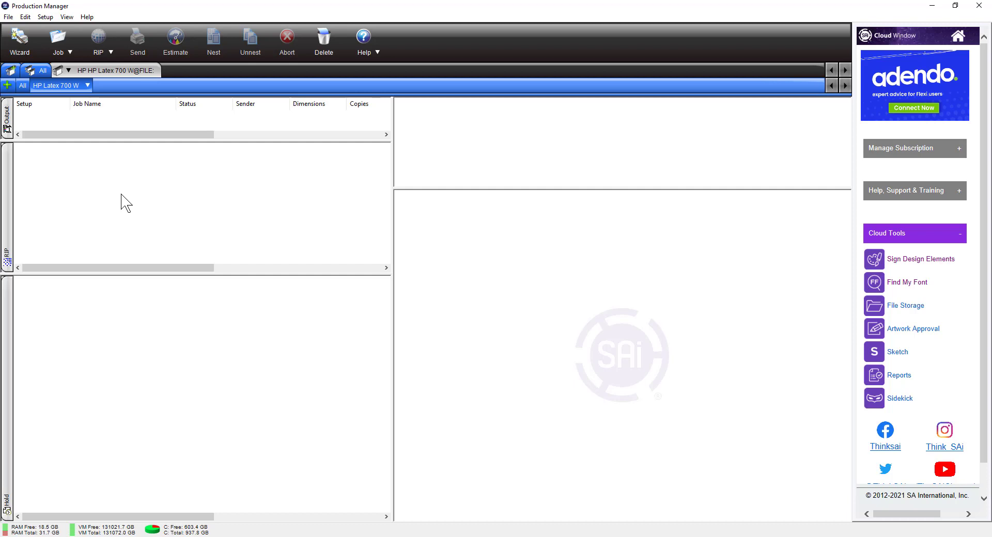
Add File A.jpg, File B.jpg and File C.jpg from the Flexi Samples folder as jobs to the HP Latex 700 W setup
left_click(88, 86)
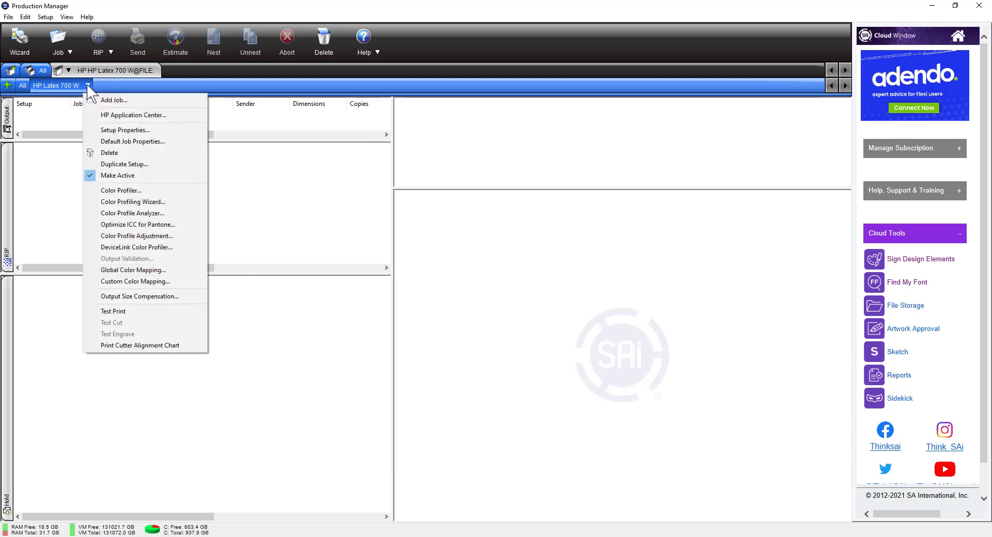
left_click(104, 101)
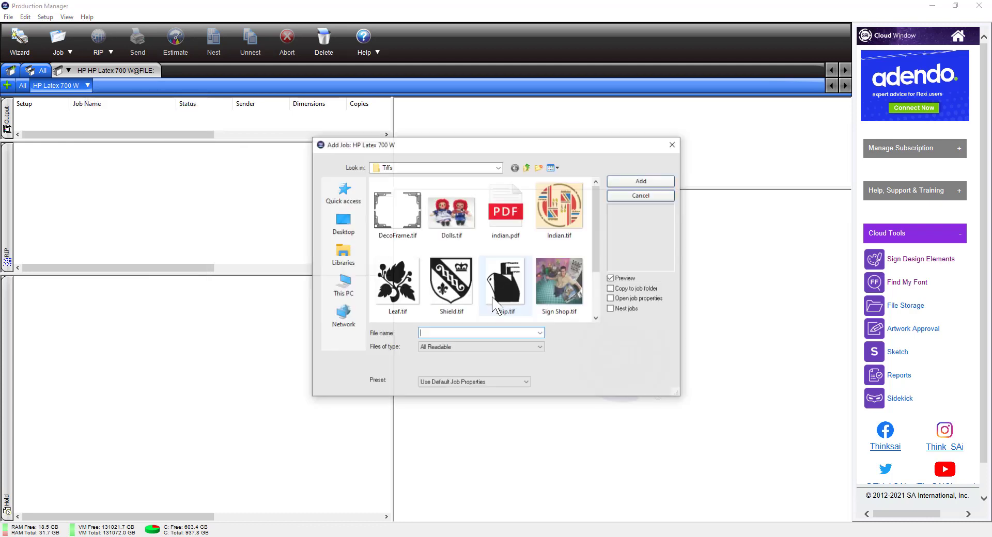
left_click(526, 167)
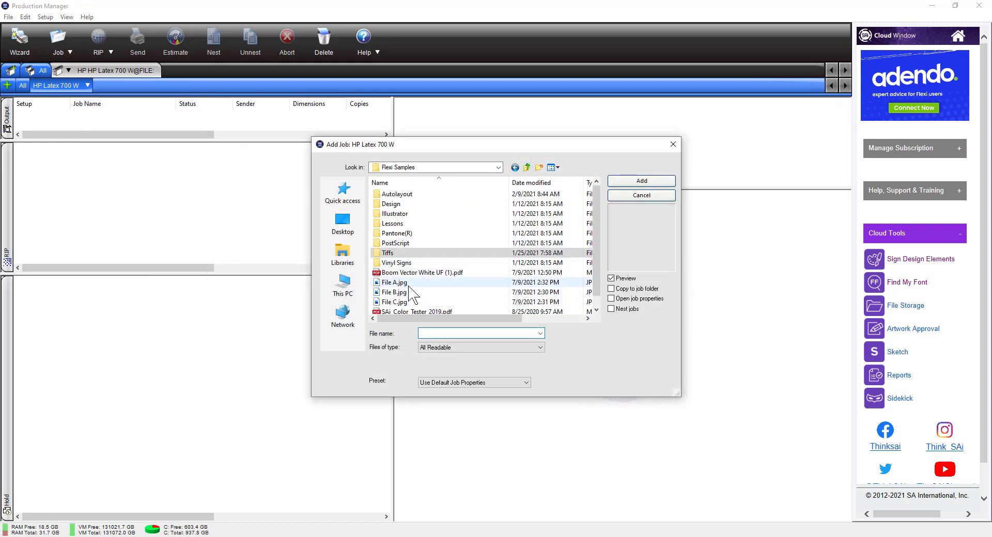
left_click(409, 284)
left_click(406, 302, "shift")
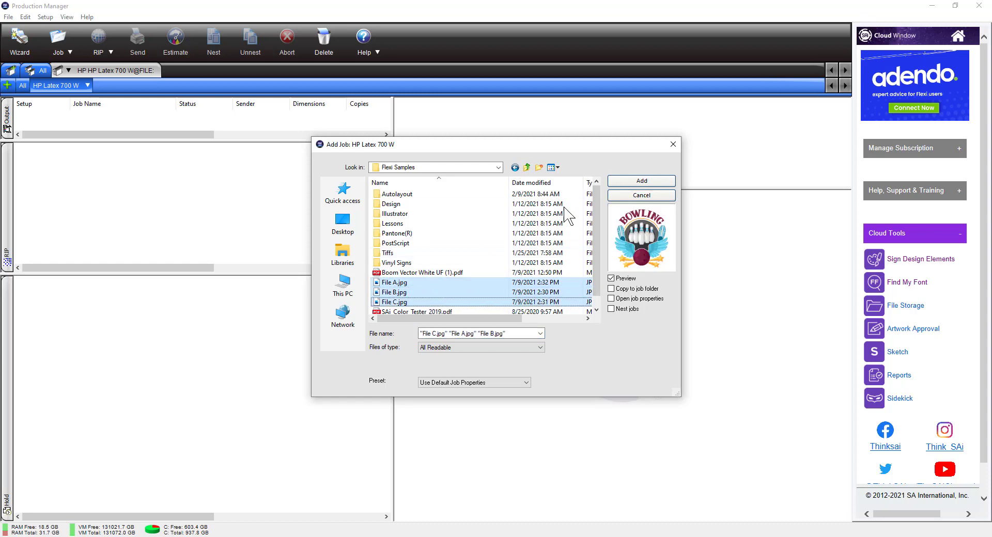
left_click(395, 282)
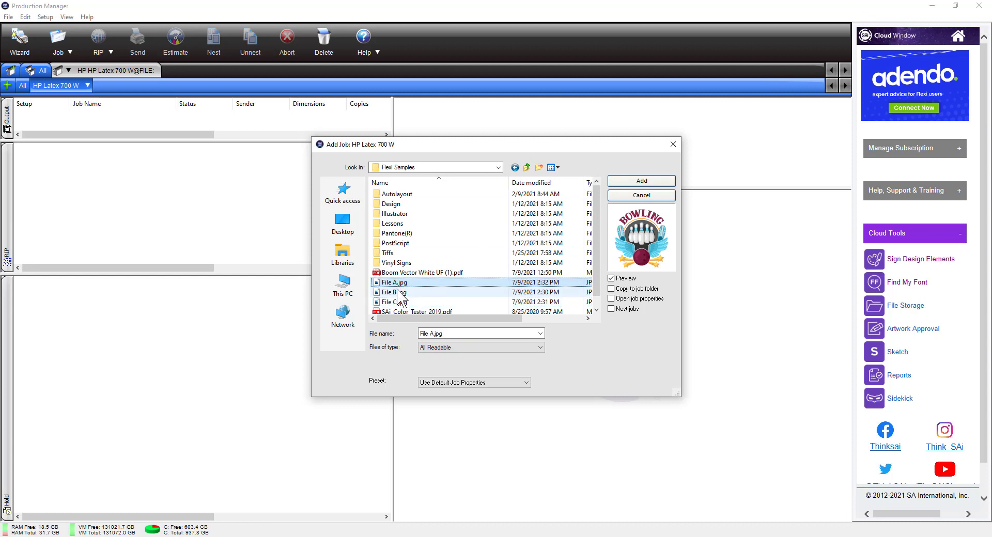
left_click(400, 302, "shift")
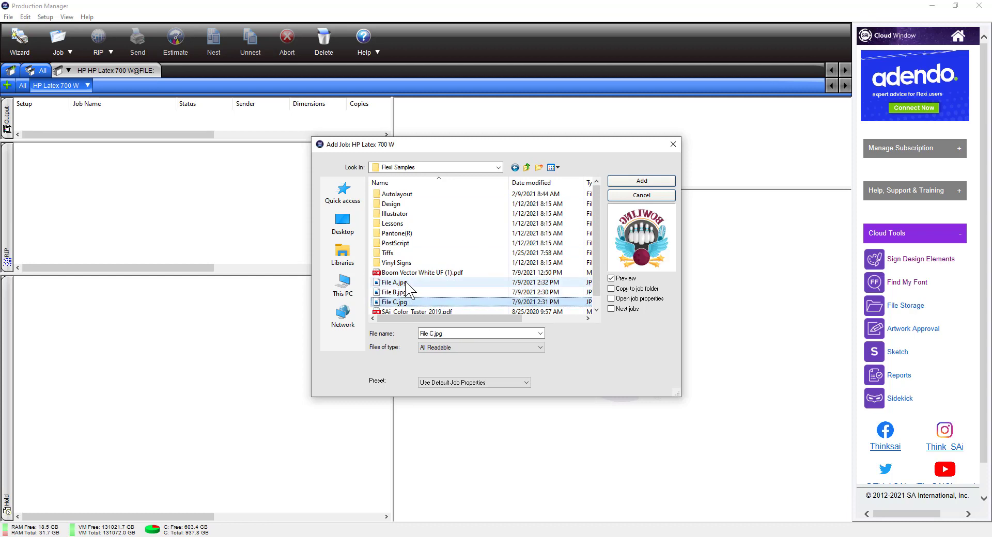
left_click(407, 283)
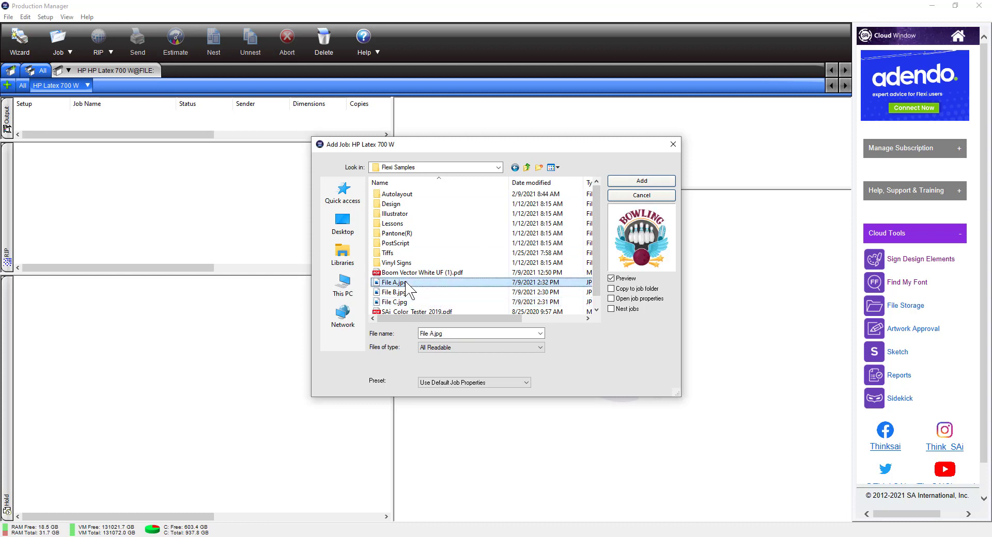
left_click(398, 301, "shift")
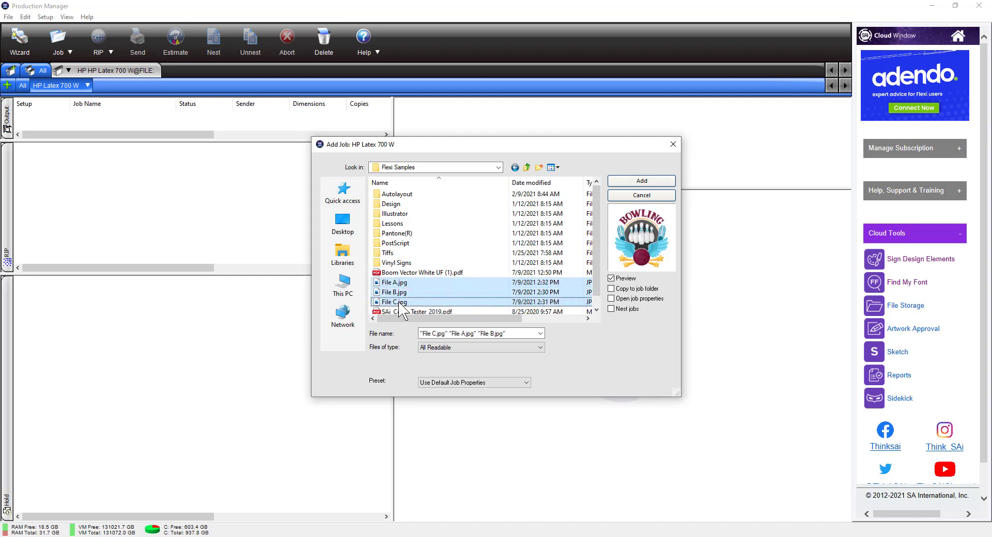
left_click(629, 185)
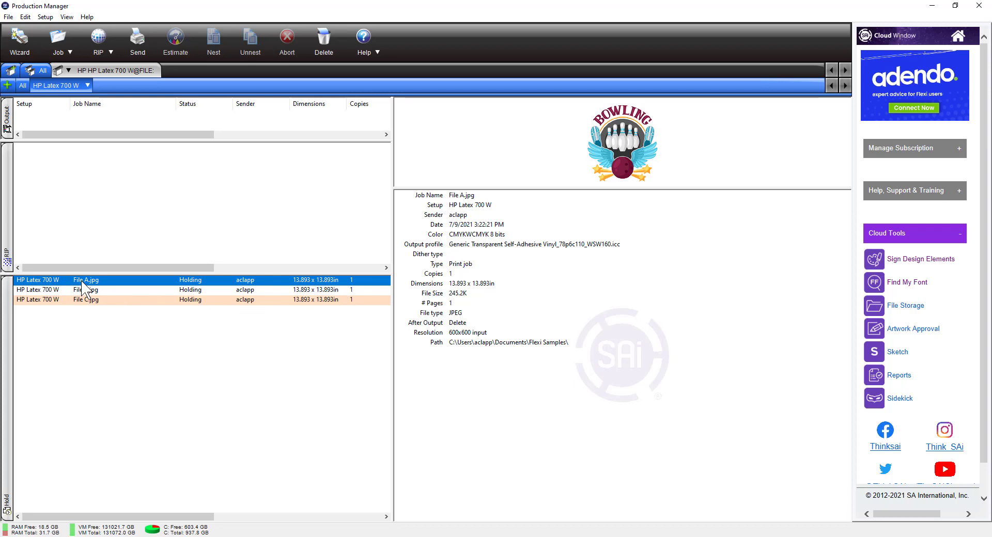
Create a layer job from the three held files, with File A as Colors front, File B as White and File C as Colors back
left_click(77, 300)
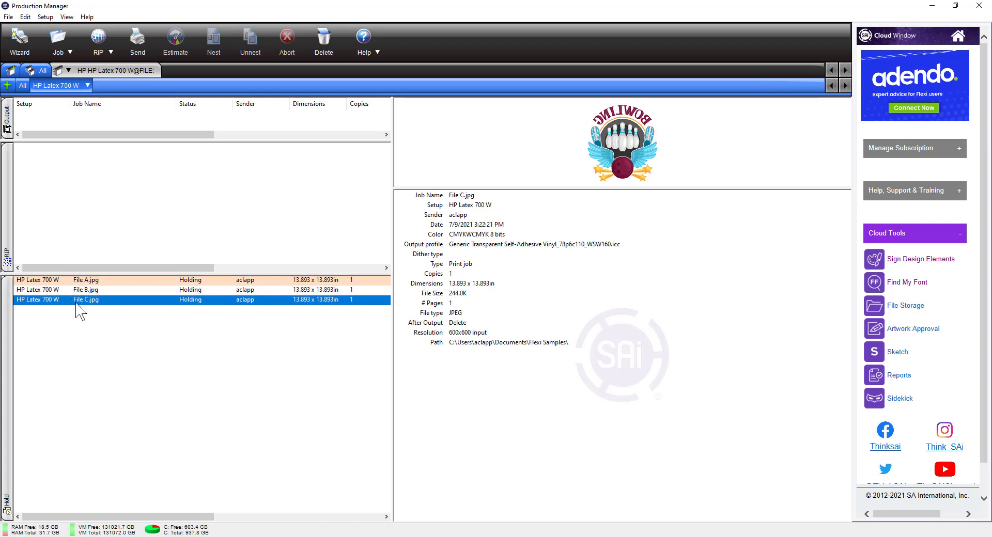
left_click(59, 280)
left_click(58, 301, "shift")
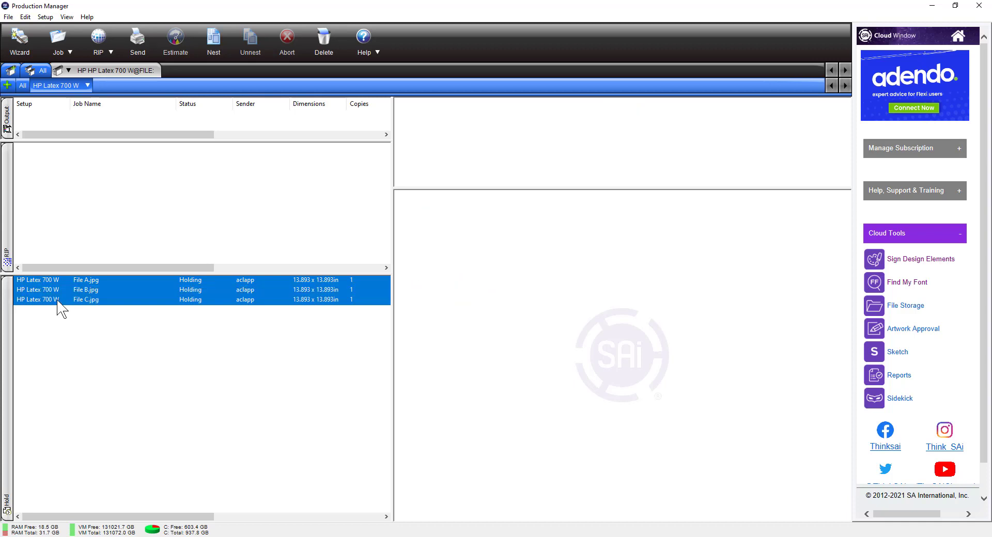
right_click(53, 293)
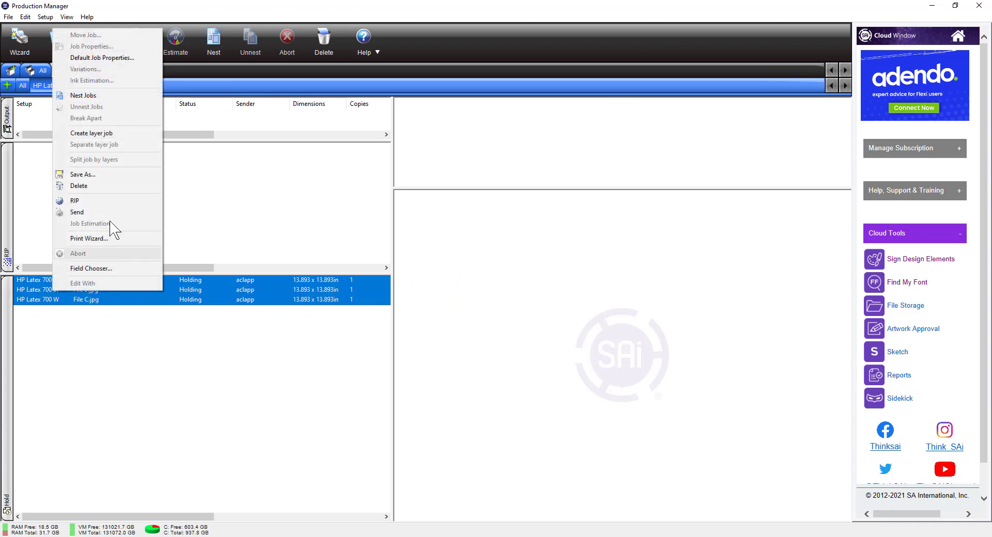
left_click(106, 134)
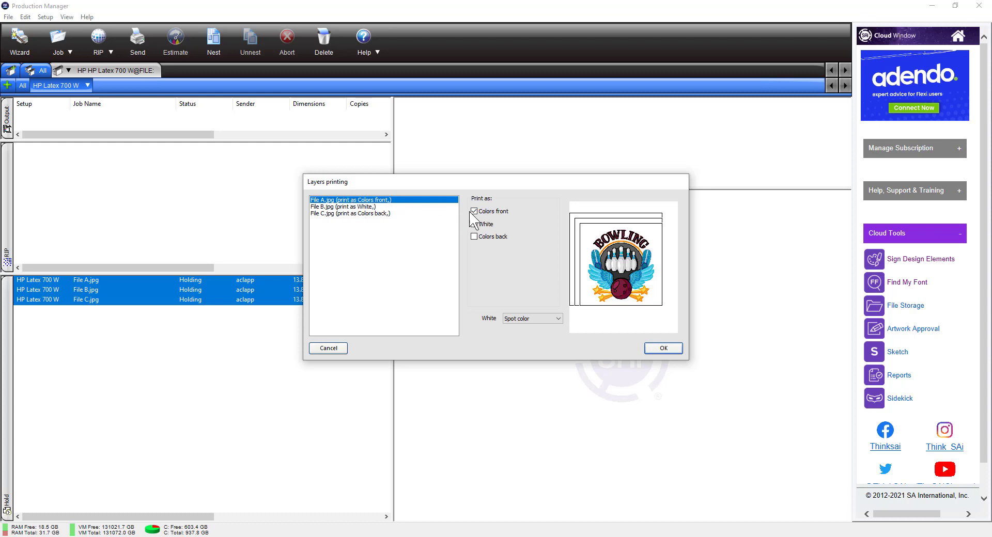
left_click(362, 207)
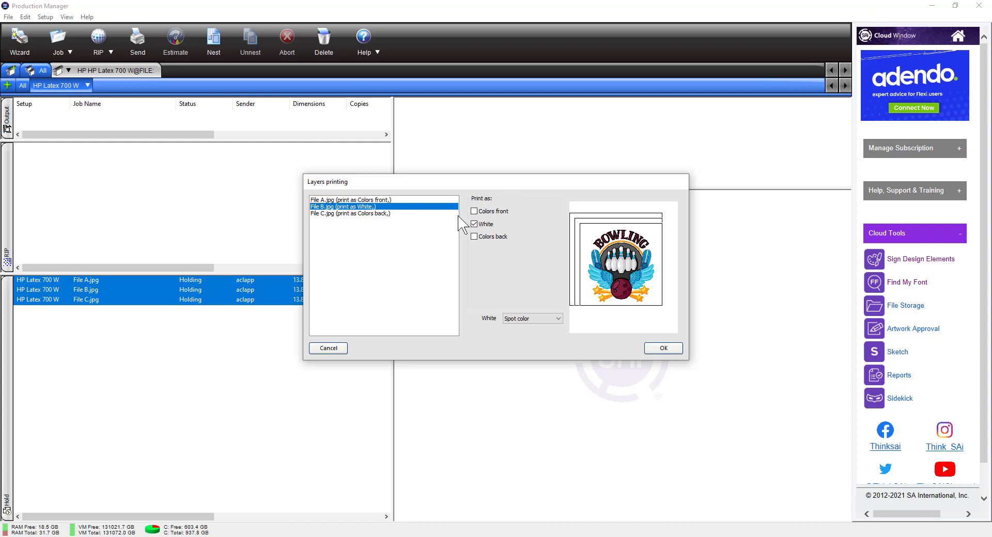
left_click(356, 213)
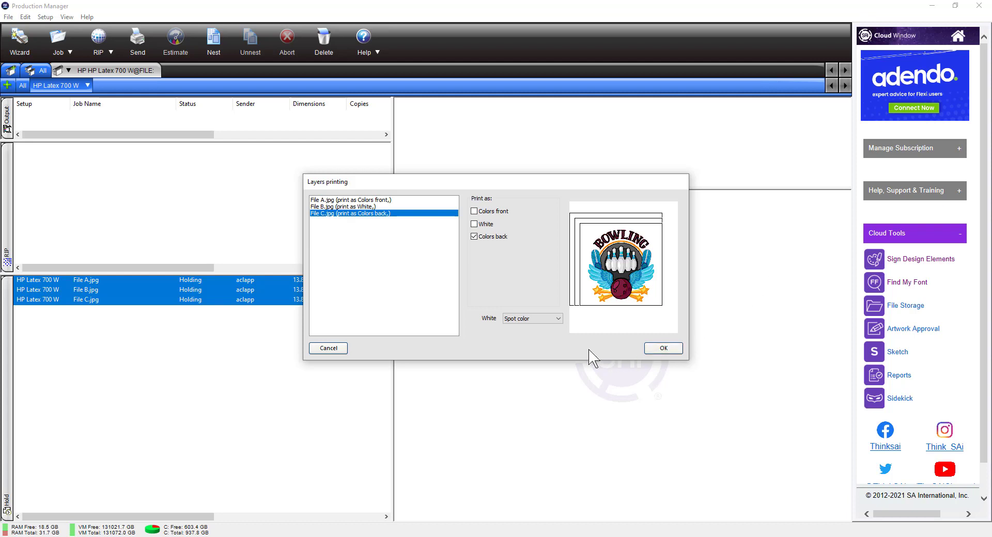
left_click(655, 349)
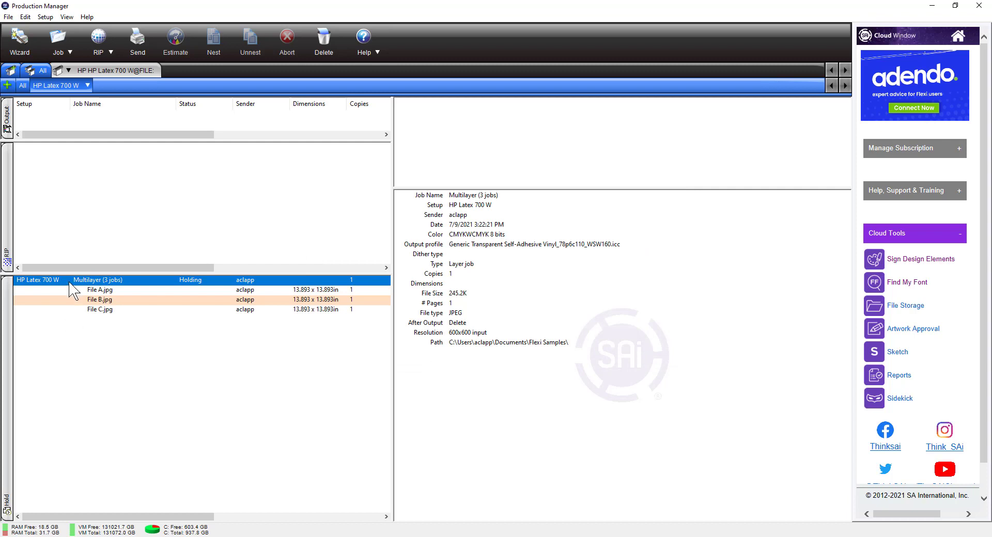
Inspect the layer assignments of Files A, B and C in the Multilayer job's properties, switching layers off and back on to preview them
double_click(101, 282)
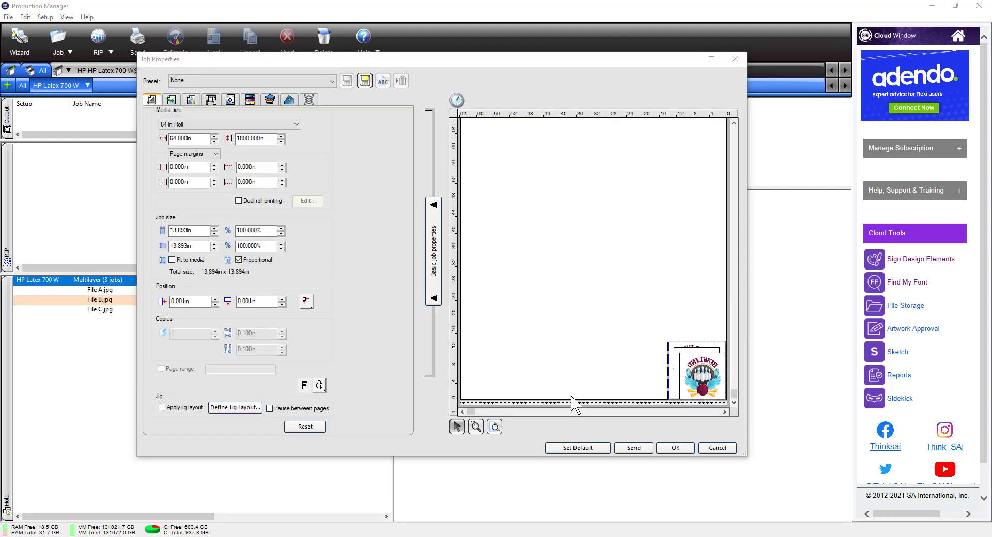
left_click(310, 101)
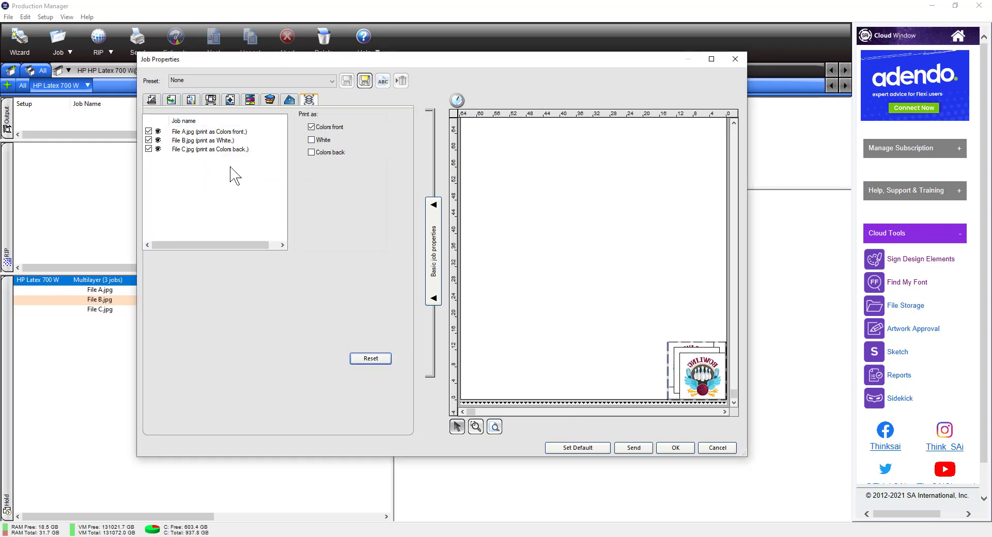
left_click(232, 140)
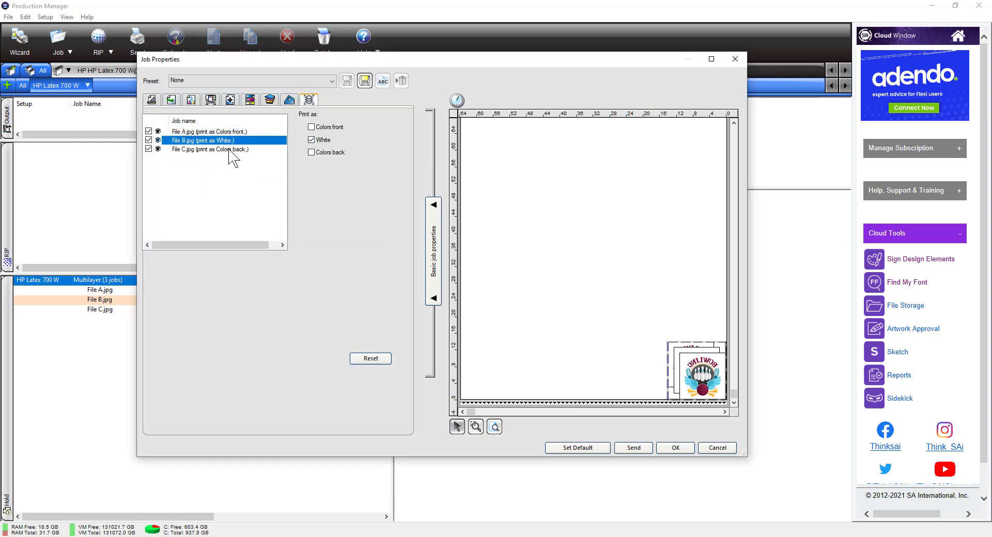
left_click(230, 150)
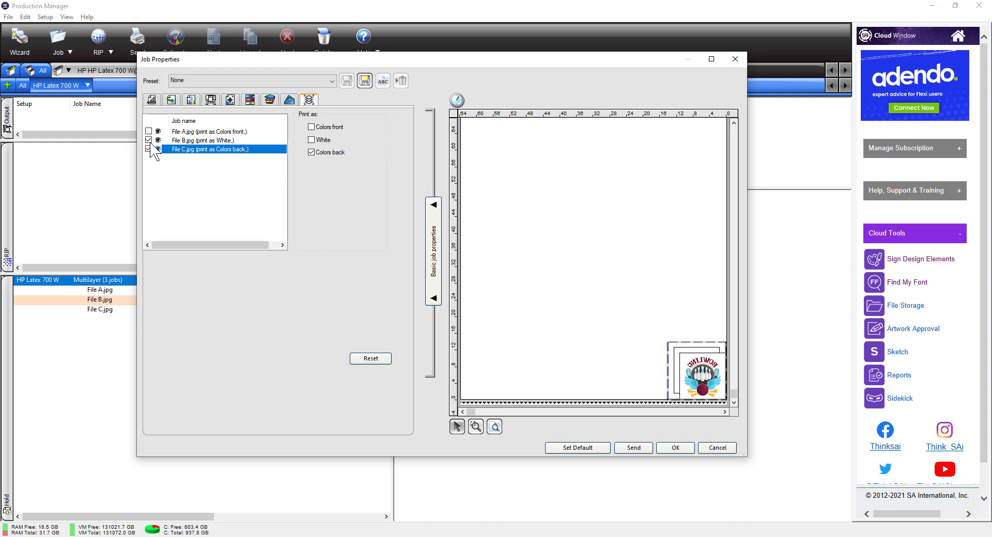
left_click(148, 140)
left_click(148, 131)
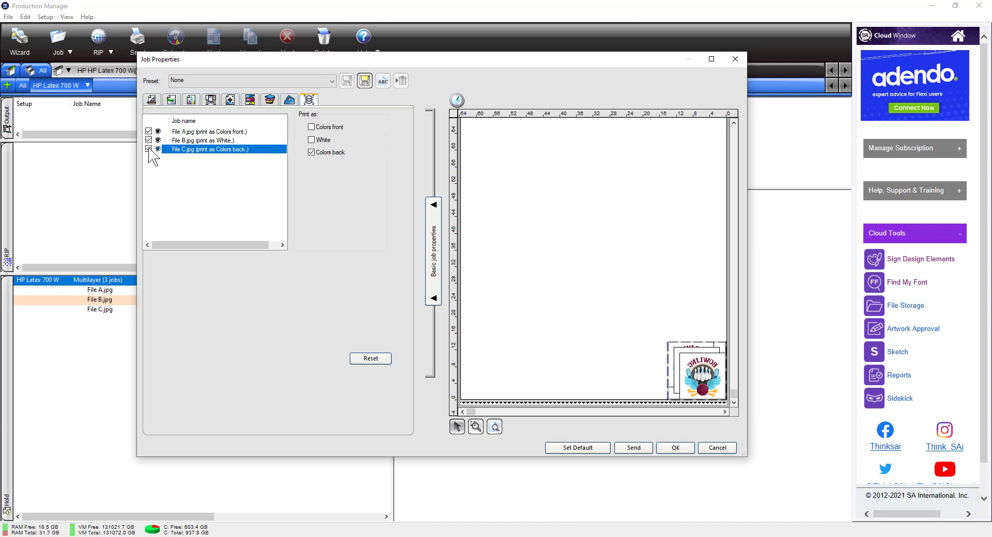